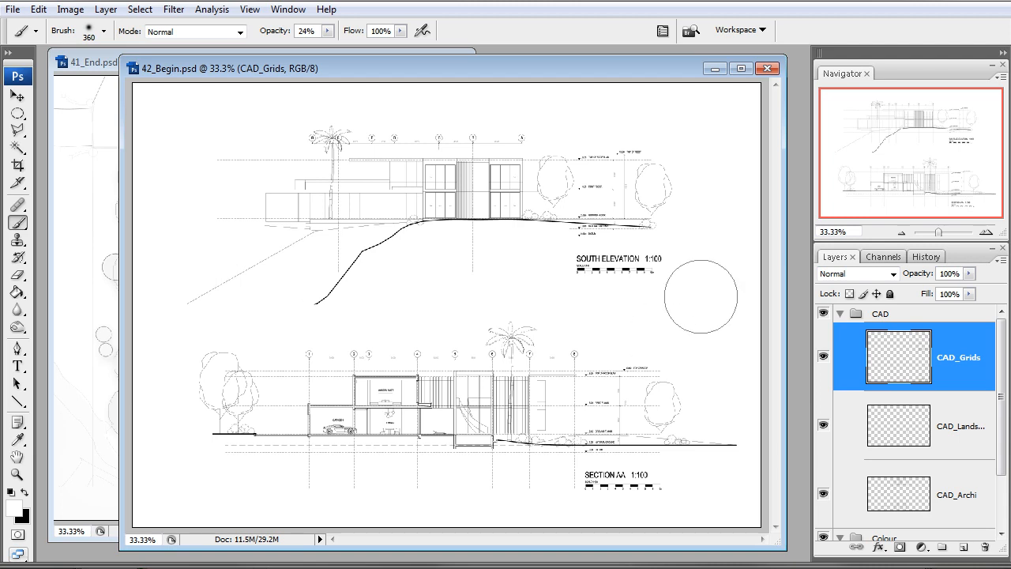
Step: Collapse the CAD layer group and show the rulers for 42_Begin.psd
left_click(840, 314)
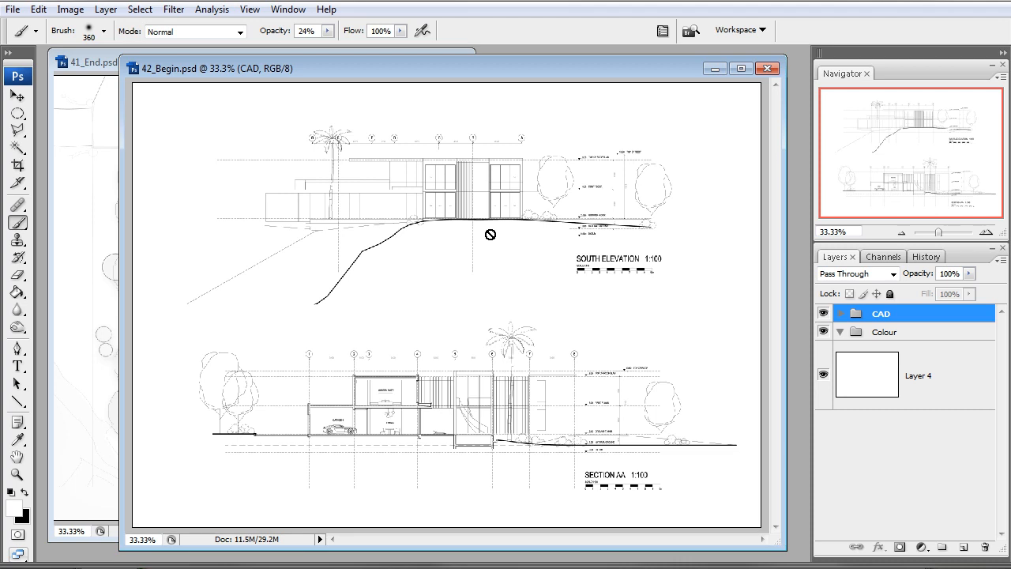
left_click_drag(221, 71, 215, 63)
left_click_drag(121, 131, 118, 131)
left_click_drag(162, 65, 157, 71)
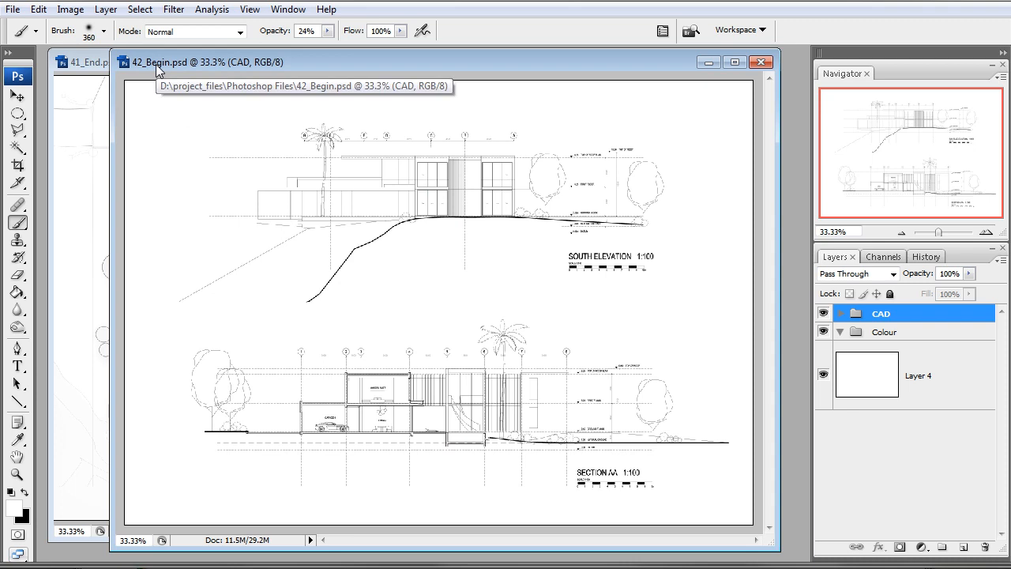
key("ctrl+r")
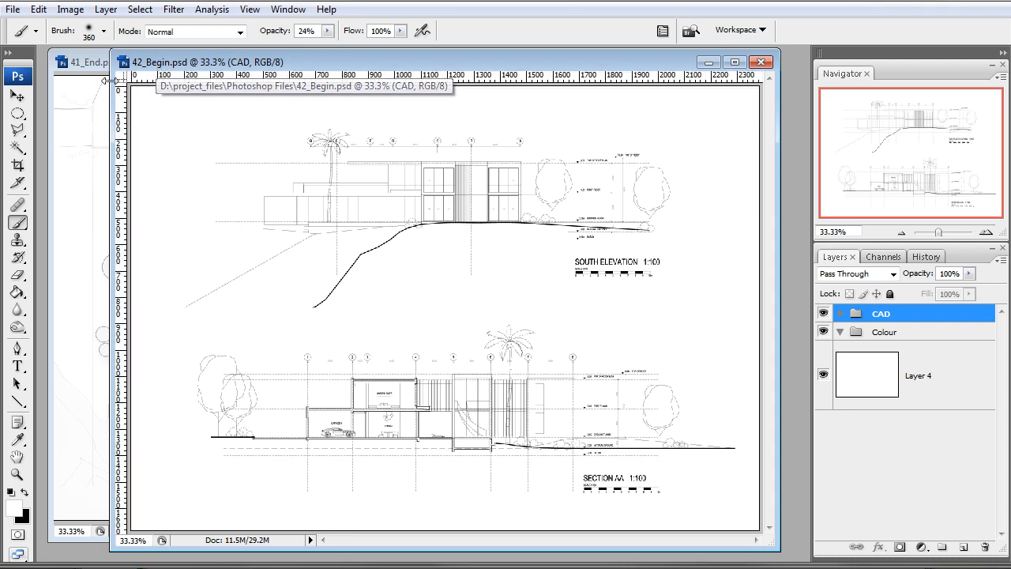
Step: Place vertical guides at about 150 px and 2230 px and a horizontal guide at about 120 px as sheet margins
left_click(17, 95)
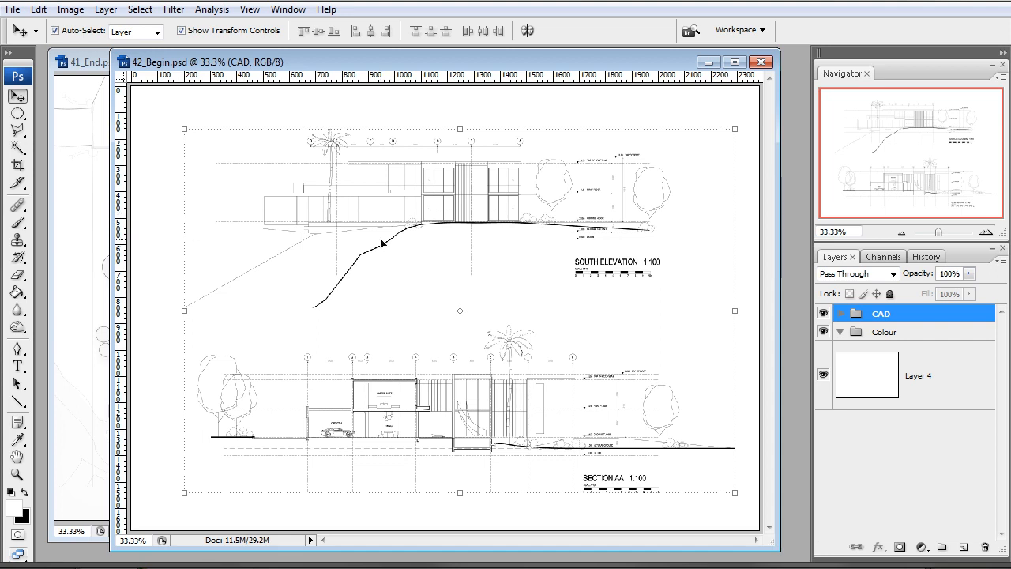
left_click_drag(126, 275, 172, 329)
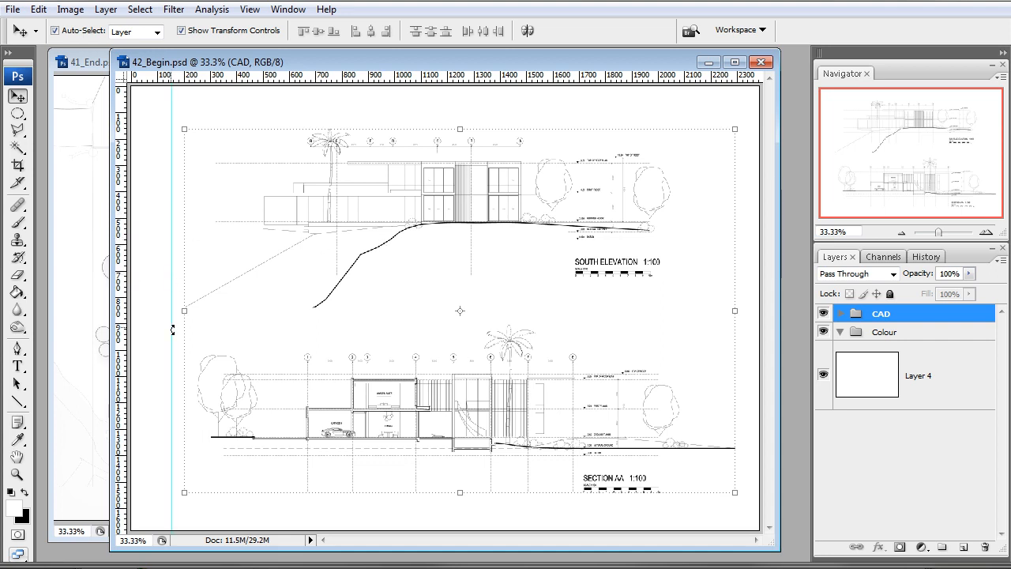
left_click_drag(191, 76, 193, 117)
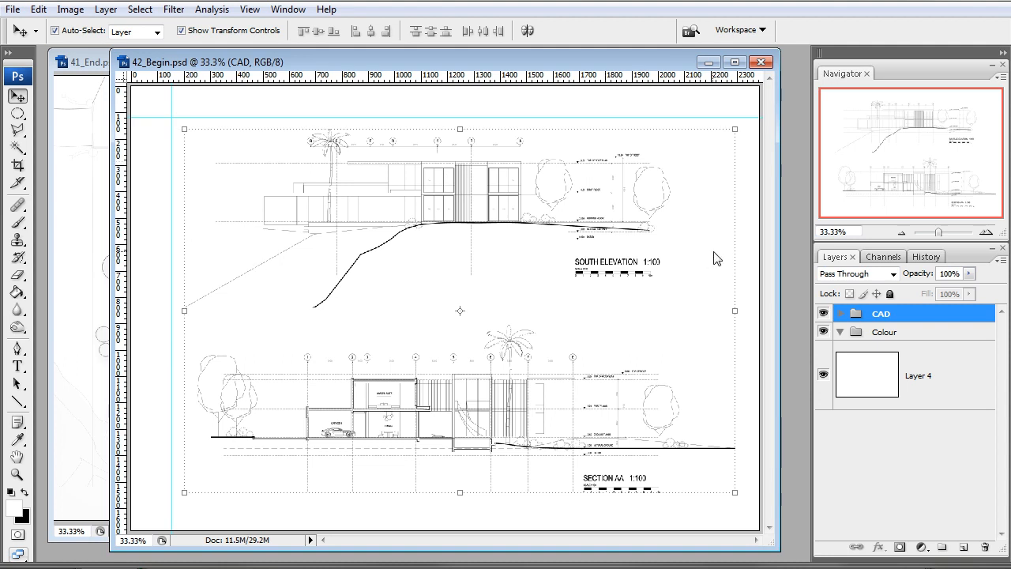
left_click_drag(727, 247, 718, 255)
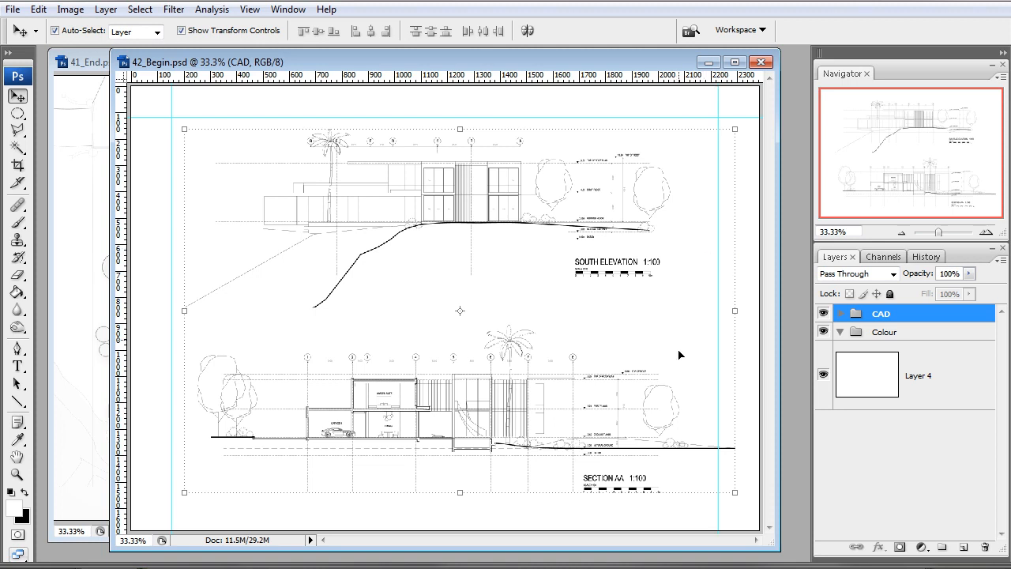
Step: Select the three layers in the CAD group and shift them left so the drawings fit between the vertical guides
left_click(447, 397)
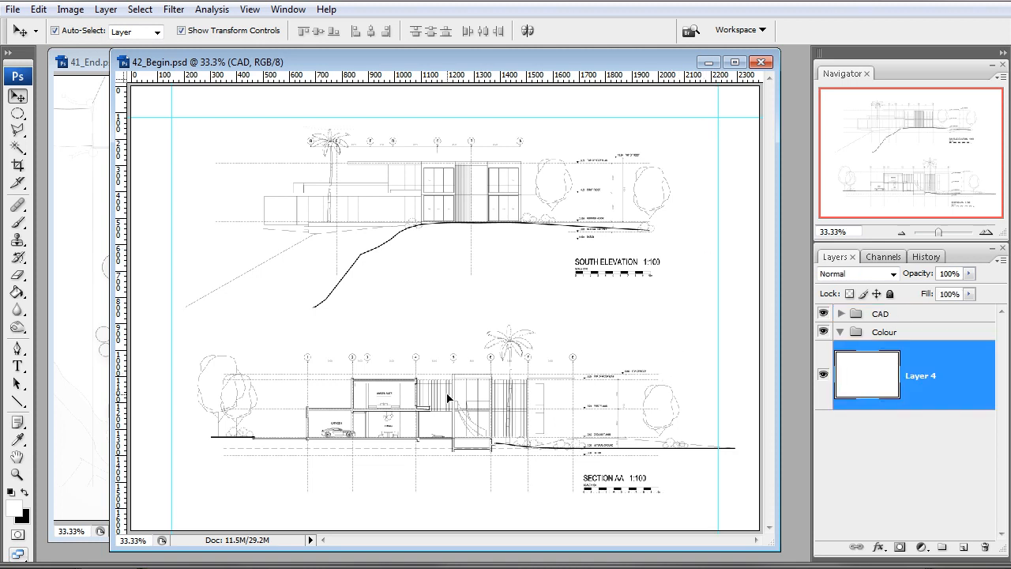
left_click(840, 314)
left_click(877, 353)
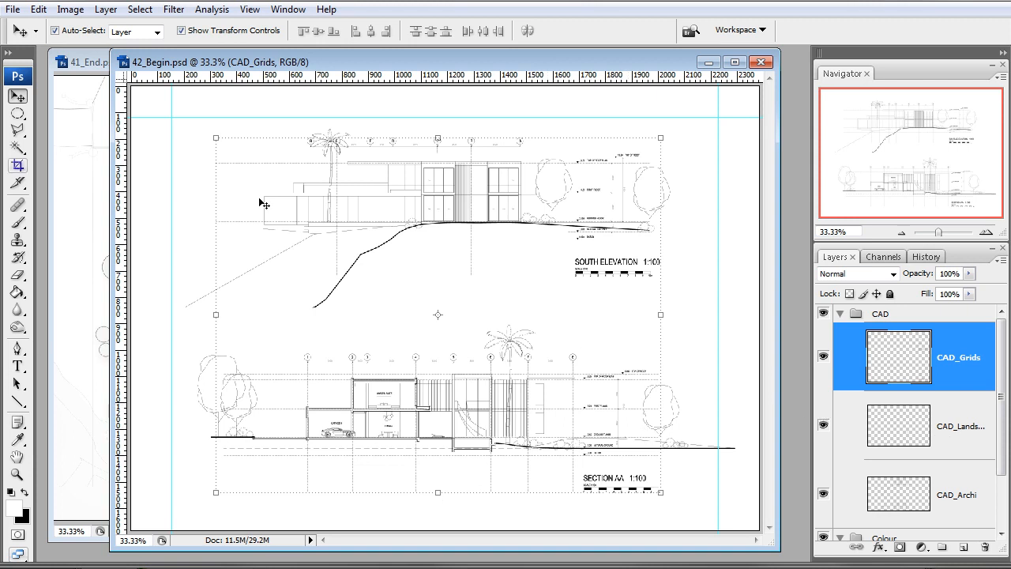
left_click(954, 491, "shift")
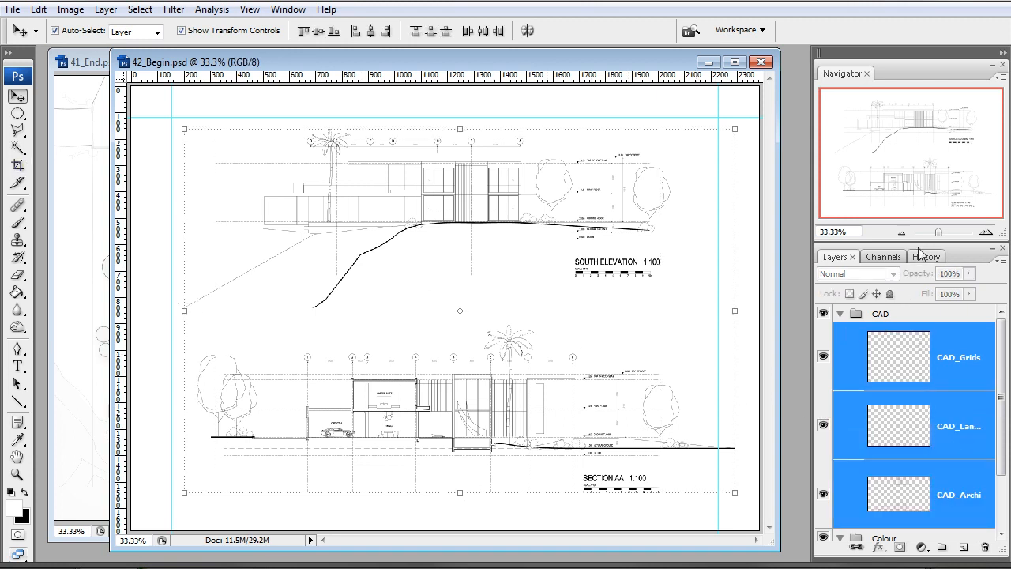
left_click(902, 232)
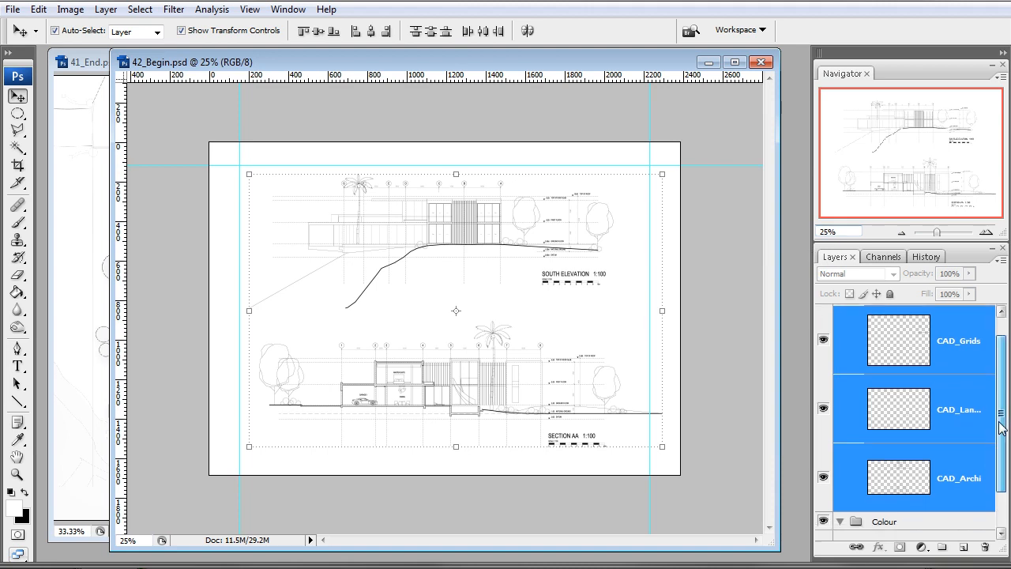
key("shift+Left")
key("shift+Left")
key("shift+Left")
key("shift+Left")
key("shift+Left")
key("shift+Left")
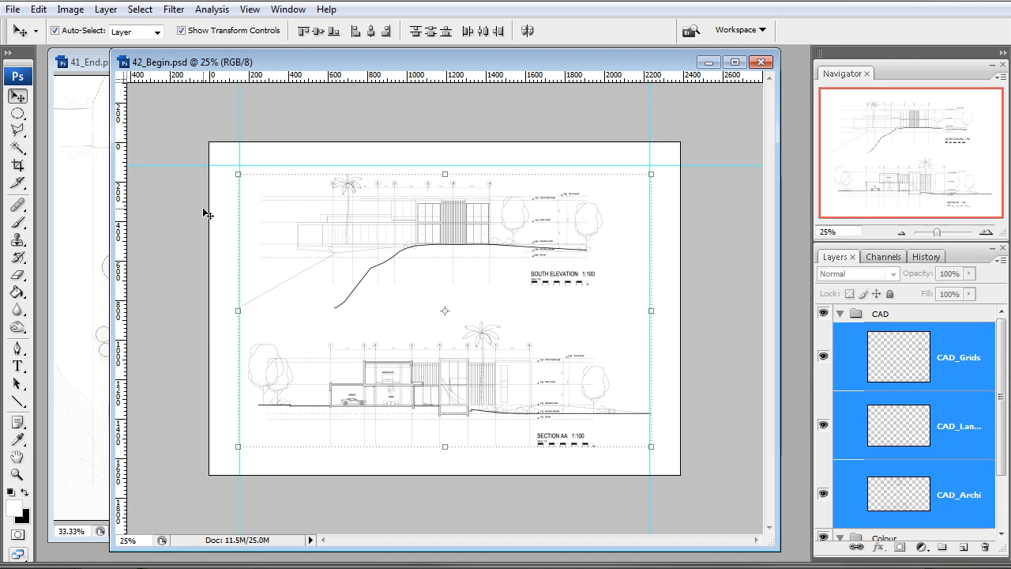
Step: Nudge the selected CAD layers up until their upper edge meets the horizontal guide, and deselect them
key("shift+Up")
key("shift+Up")
key("shift+Up")
key("shift+Up")
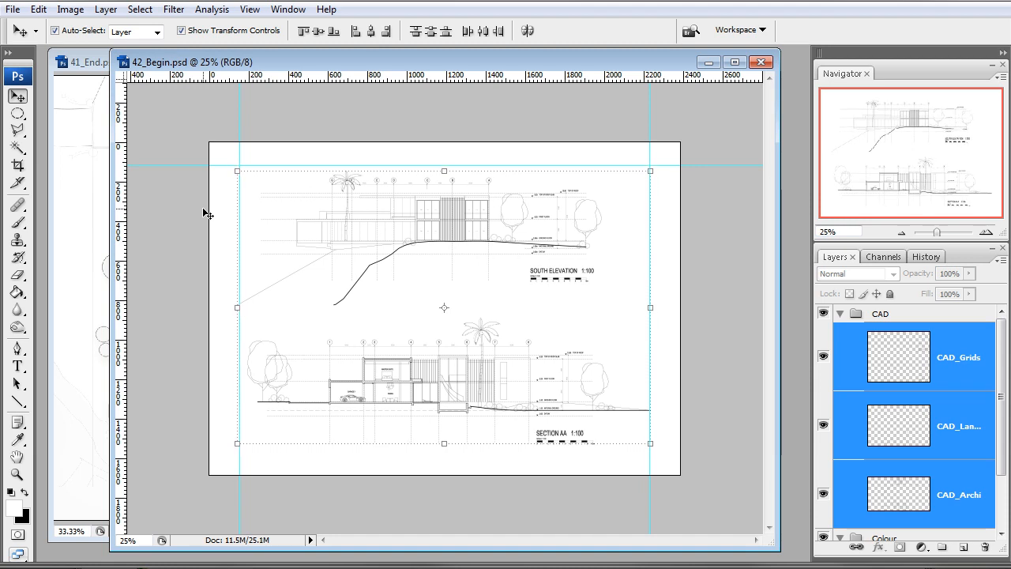
key("Up")
key("Up")
key("Left")
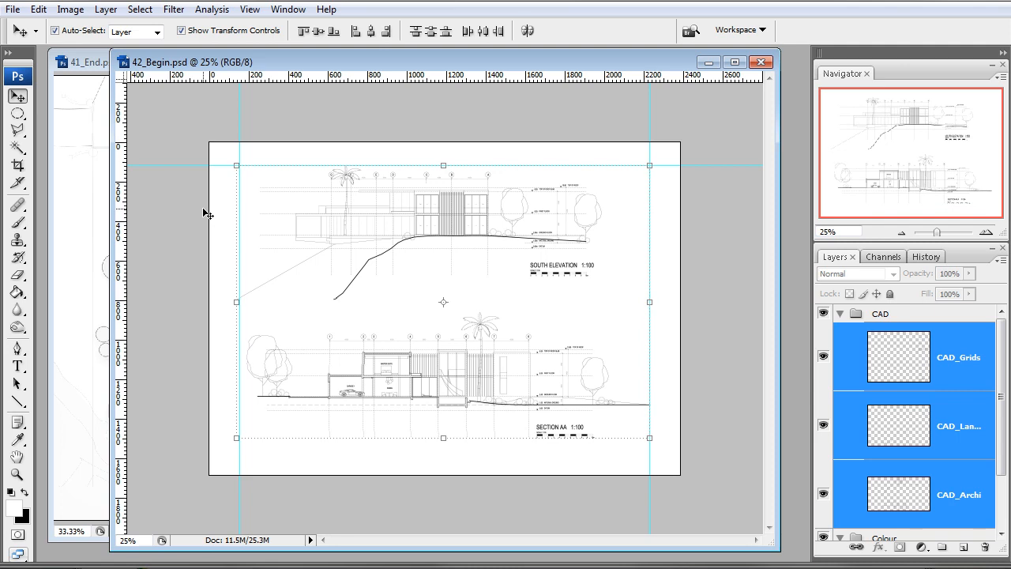
key("Right")
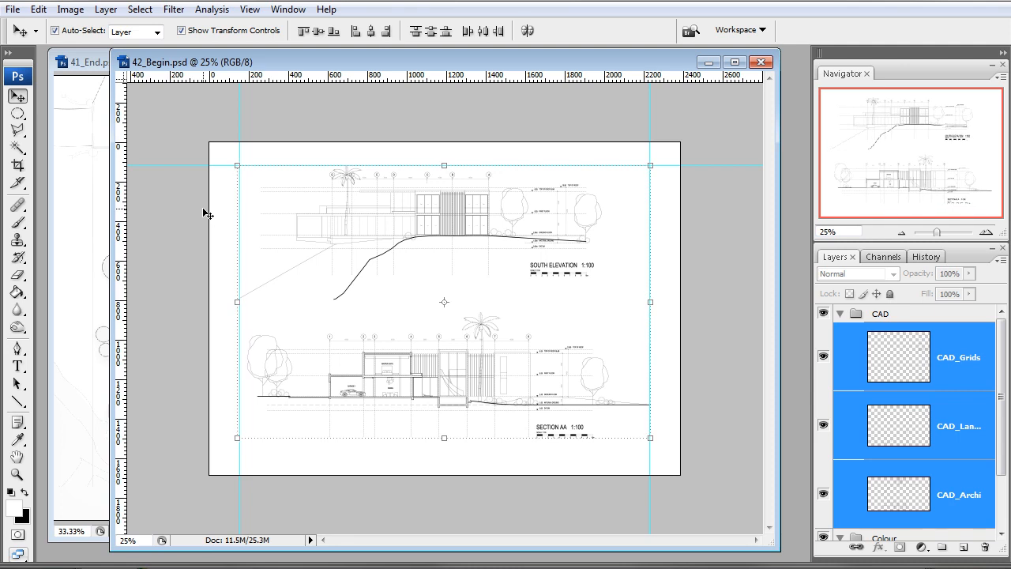
left_click(719, 338)
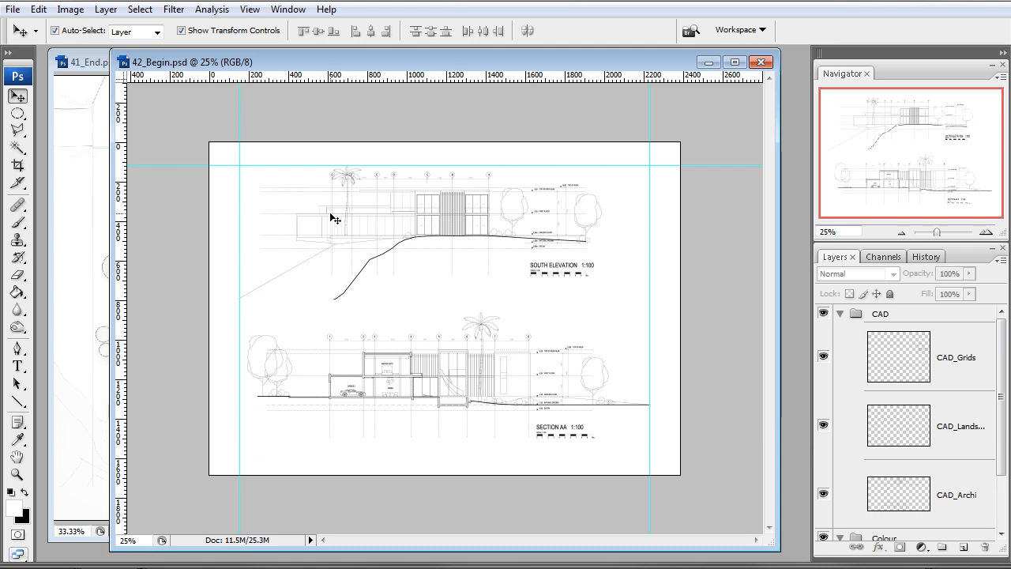
Step: Add horizontal guides at about 790 px and 835 px between the drawings and 1405 px below the section, and hide the rulers
left_click_drag(292, 81, 288, 298)
left_click_drag(356, 77, 334, 307)
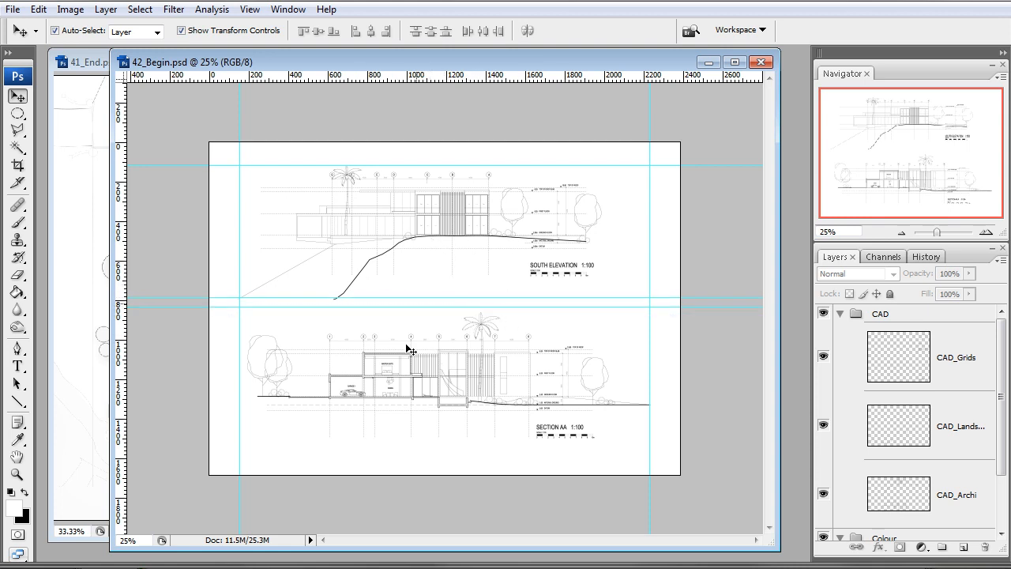
left_click_drag(291, 74, 352, 427)
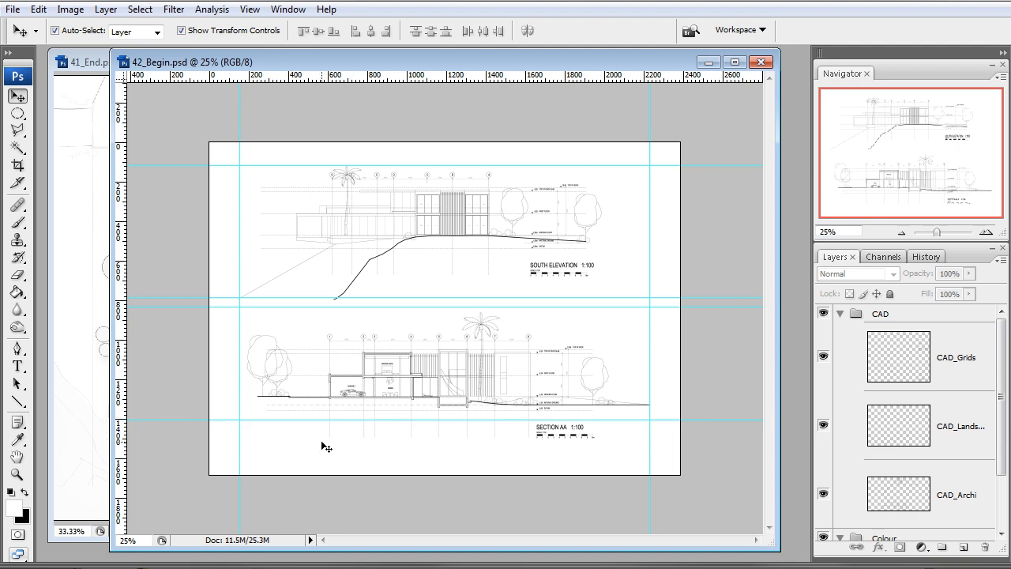
key("z")
left_click(465, 373)
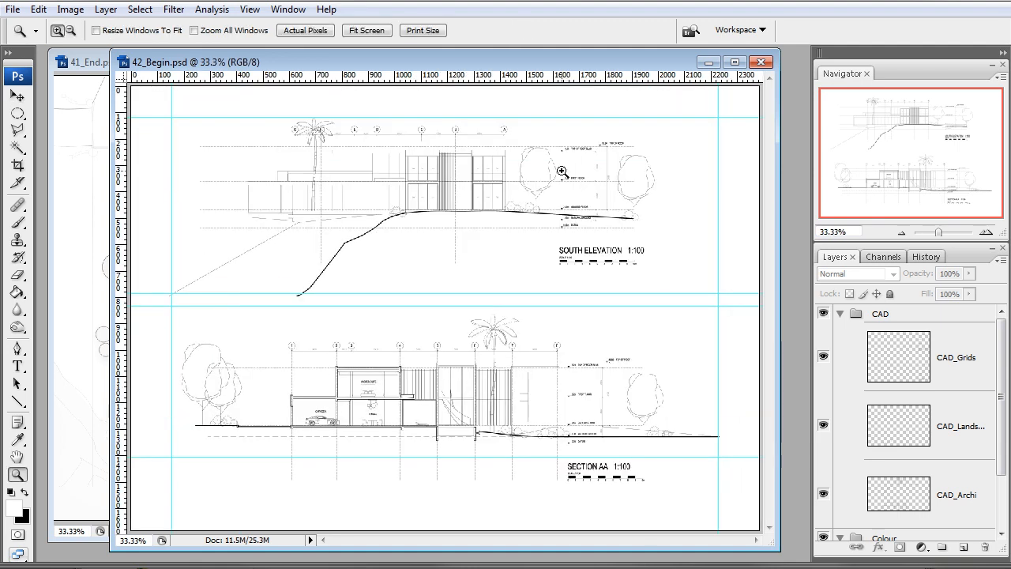
key("ctrl+r")
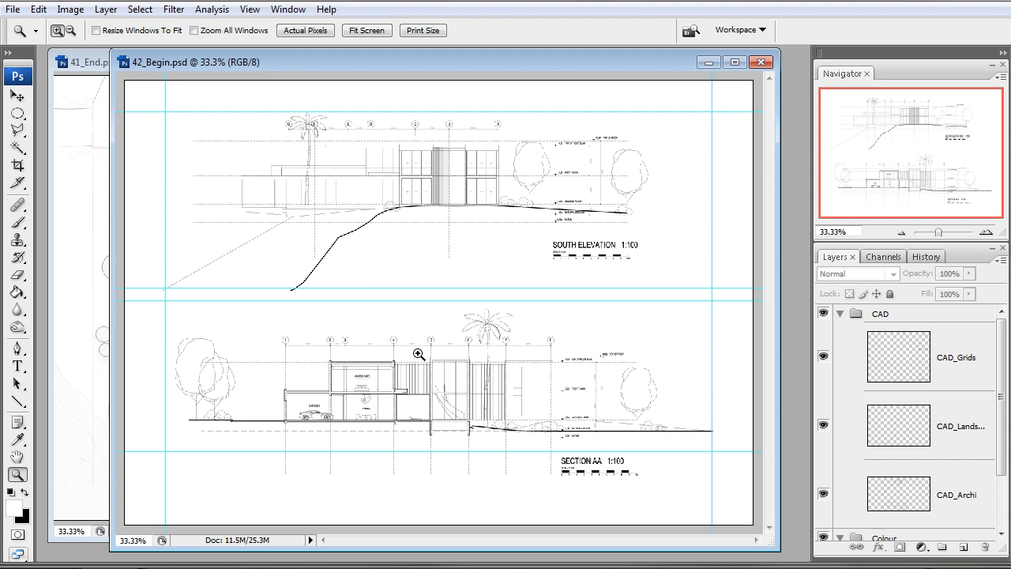
Step: Activate the Rectangular Marquee tool and collapse the CAD layer group
left_click(16, 113)
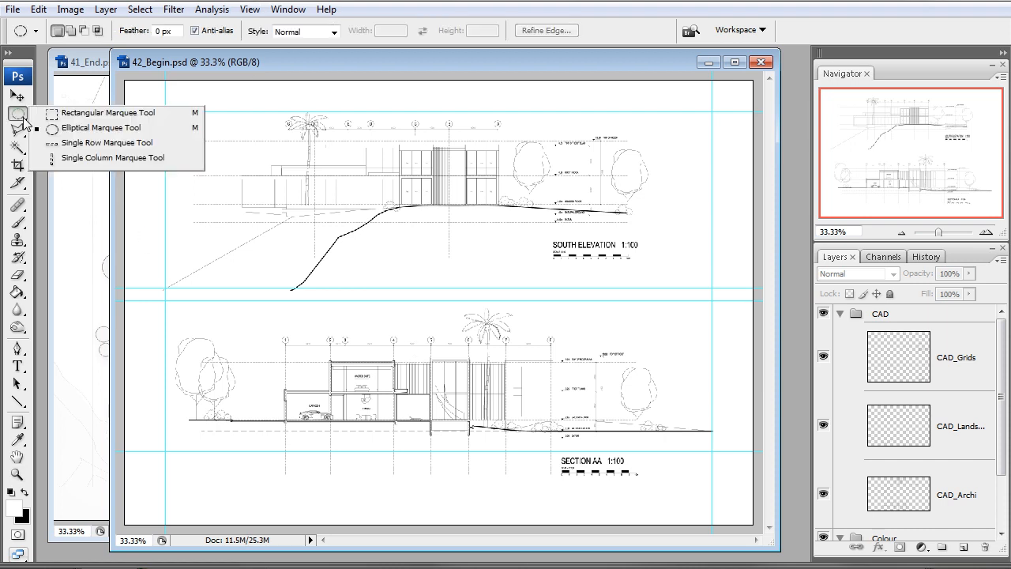
left_click(95, 113)
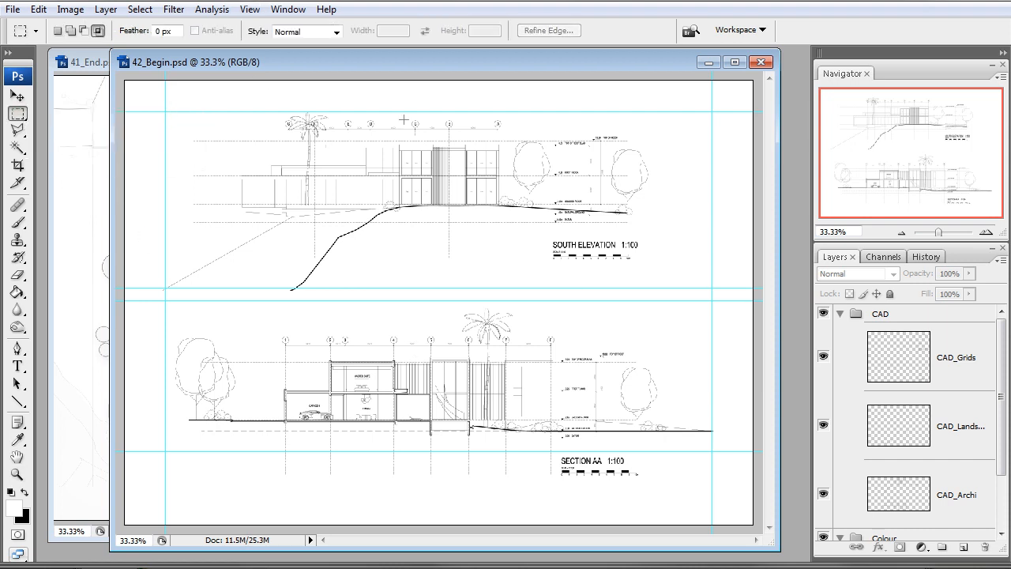
left_click(922, 361)
left_click(944, 318)
left_click(840, 314)
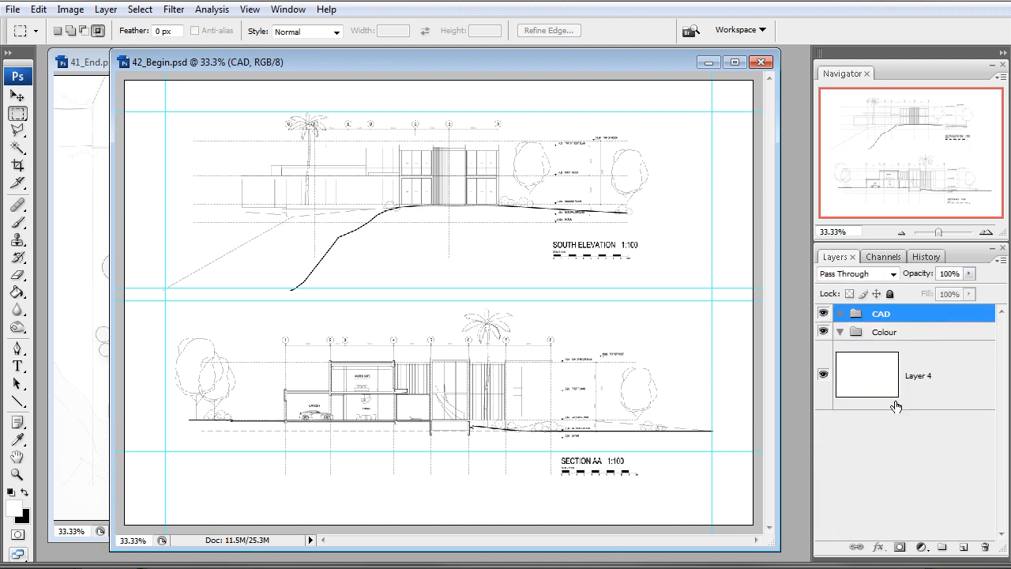
Step: Create a new empty layer inside the Colour group and make it the active layer
left_click(895, 406)
left_click(854, 337)
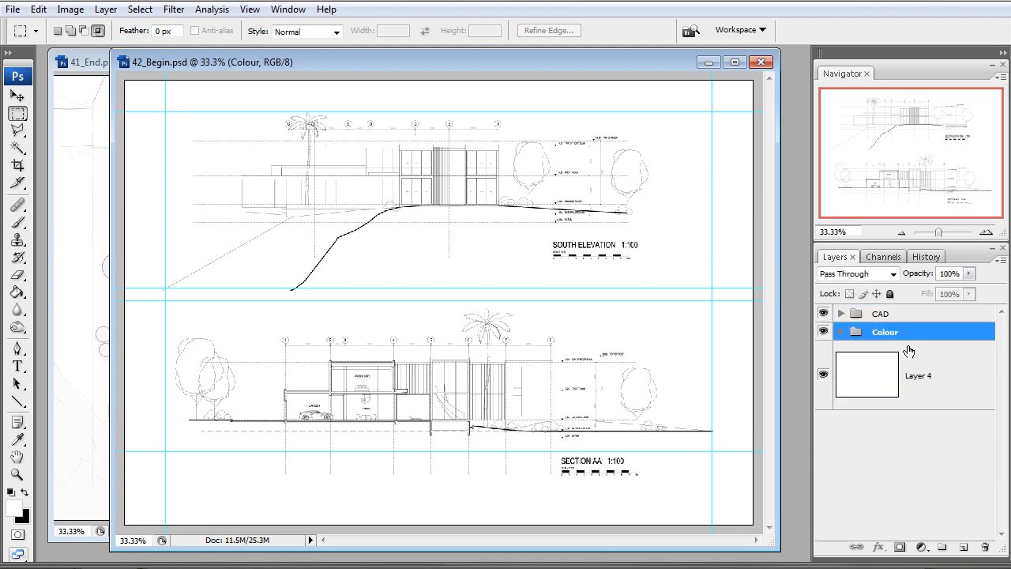
left_click(947, 371)
left_click(962, 547)
left_click_drag(929, 353, 921, 337)
left_click(841, 332)
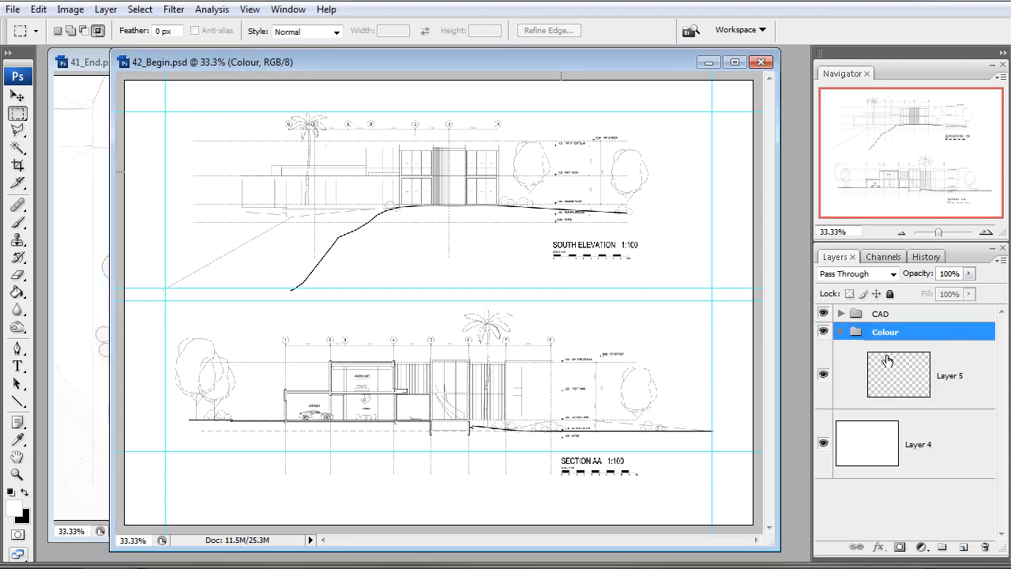
left_click(888, 362)
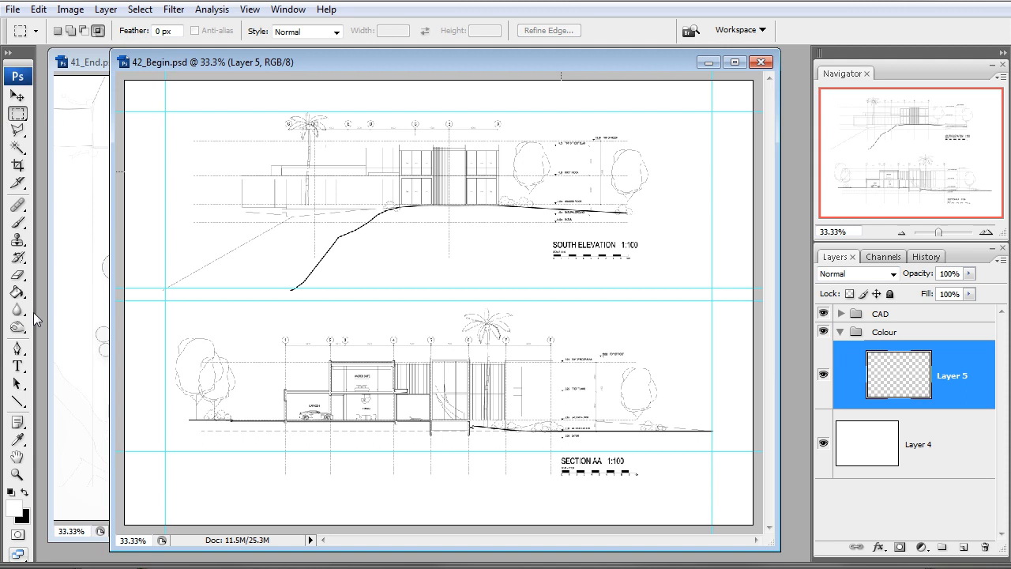
Step: Select the guide-bounded rectangle around the South Elevation, fill it with a pale blue-grey on Layer 5, and deselect
left_click_drag(210, 187, 712, 286)
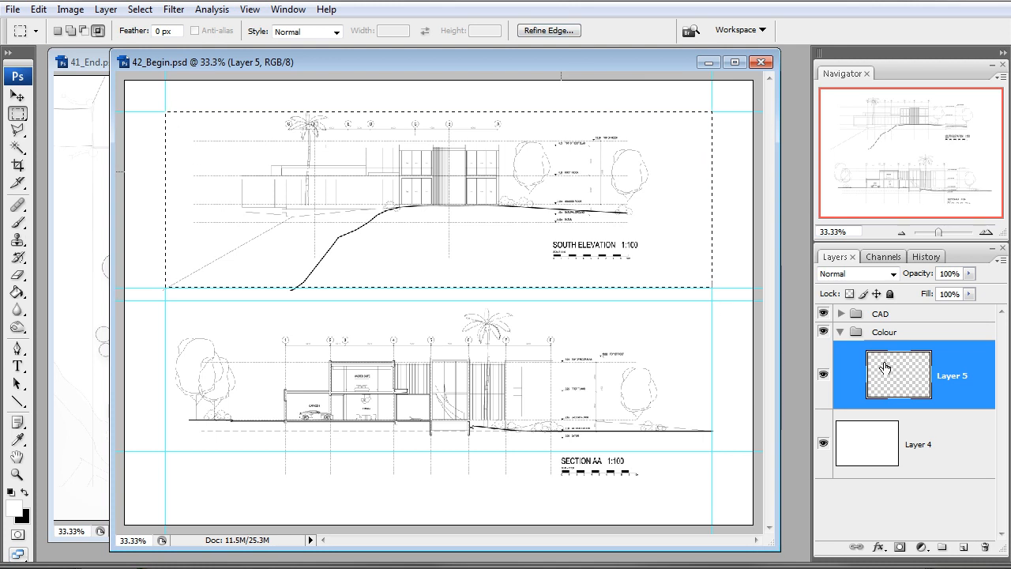
left_click(15, 294)
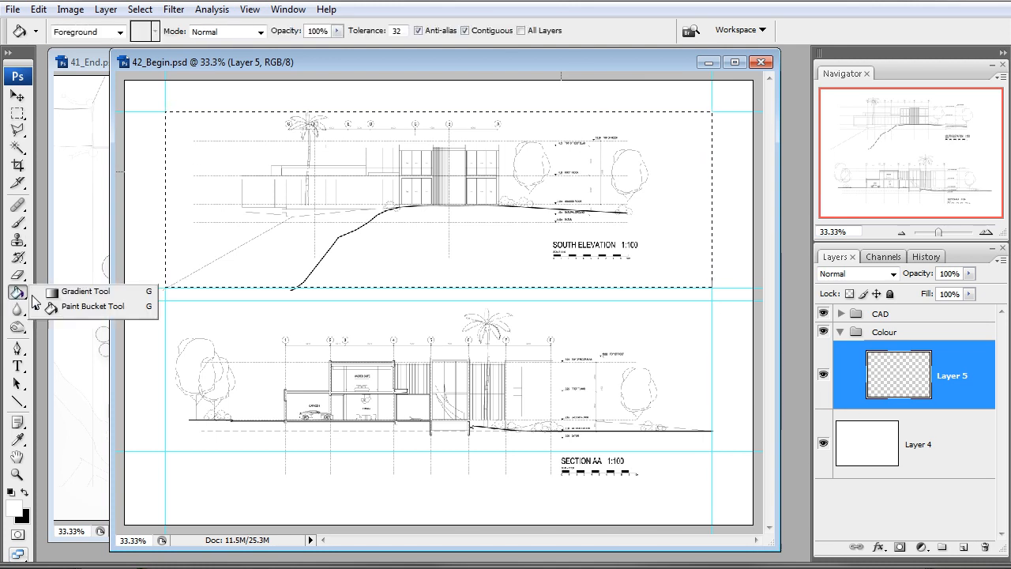
left_click(79, 309)
left_click(15, 508)
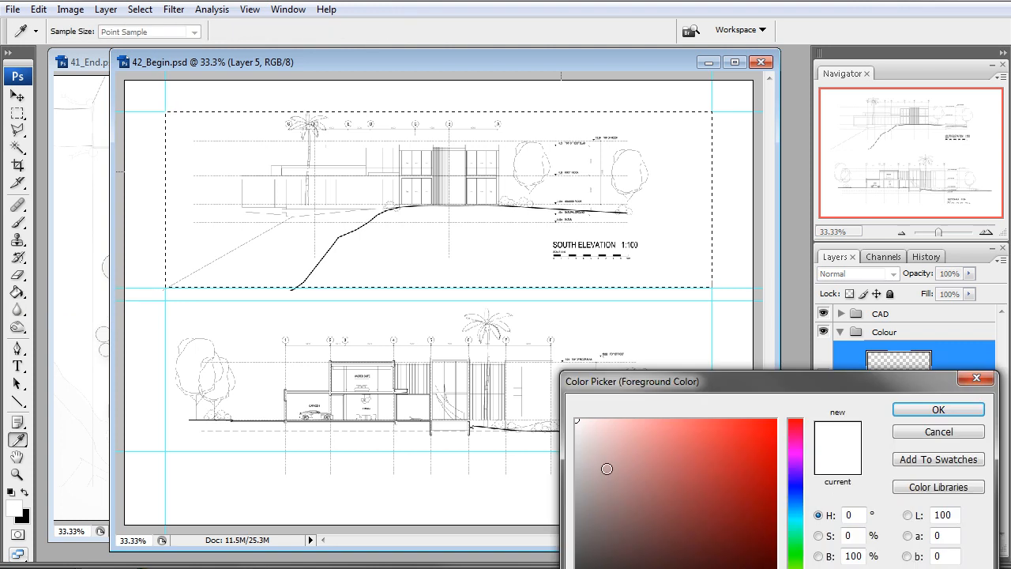
left_click(795, 516)
left_click(588, 504)
left_click_drag(588, 505, 583, 435)
left_click(906, 422)
key("g")
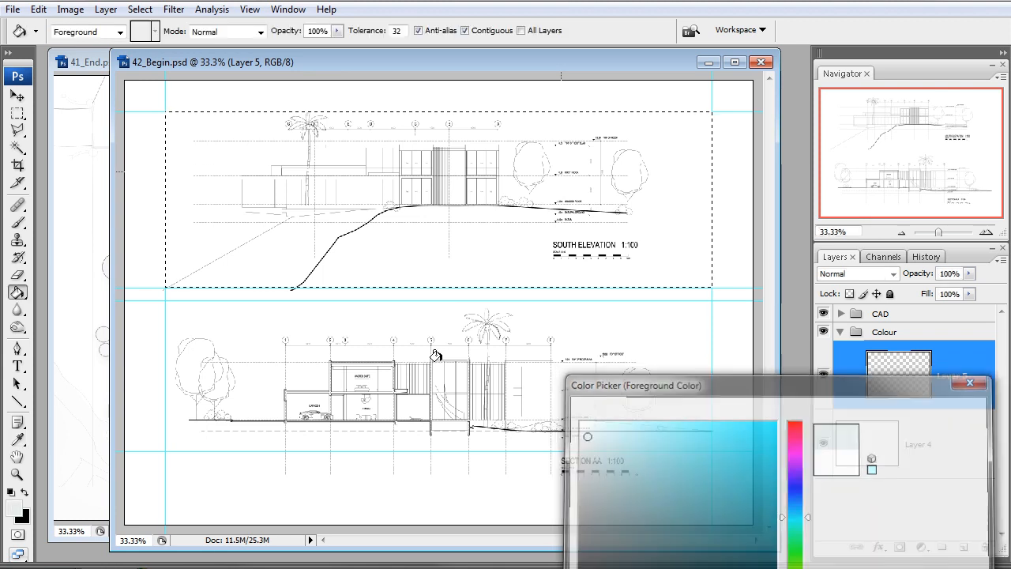
left_click(222, 208)
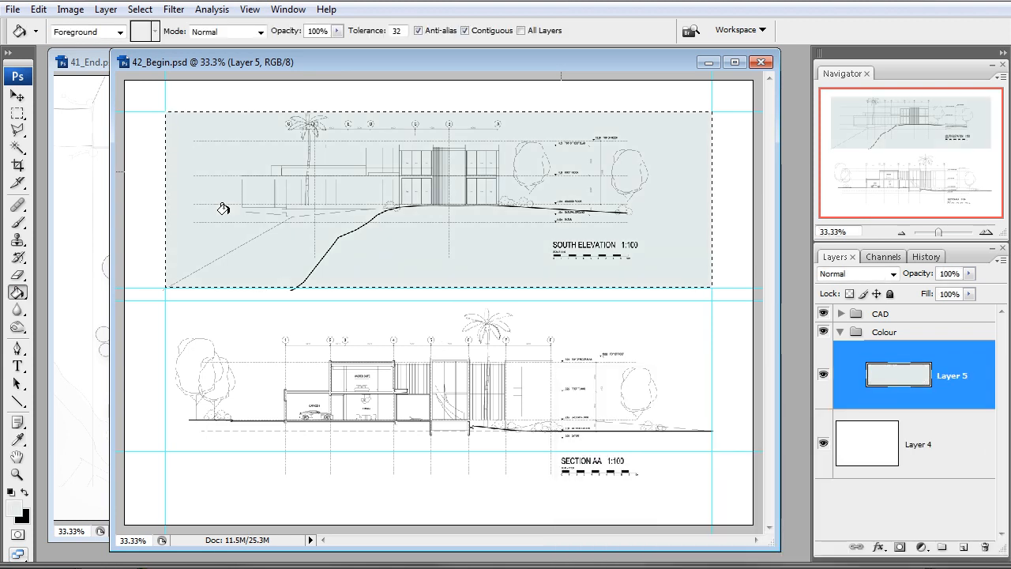
key("ctrl+d")
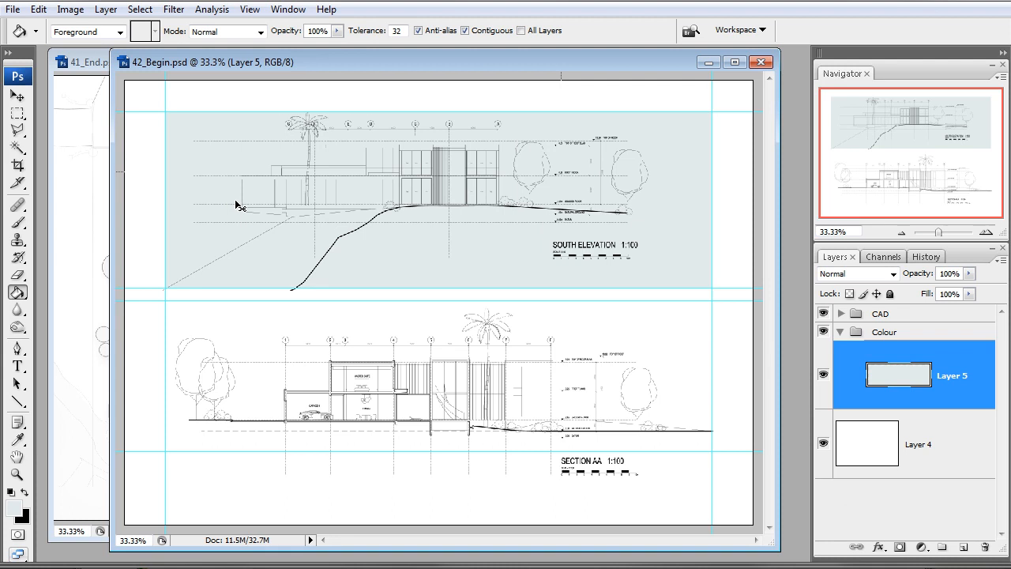
Step: Duplicate the fill rectangle down behind Section AA and scale its height to 85.6% to meet the lower guide
left_click(19, 92)
mouse_move(181, 128)
left_mouse_down()
mouse_move(181, 332)
mouse_move(181, 318)
left_mouse_up()
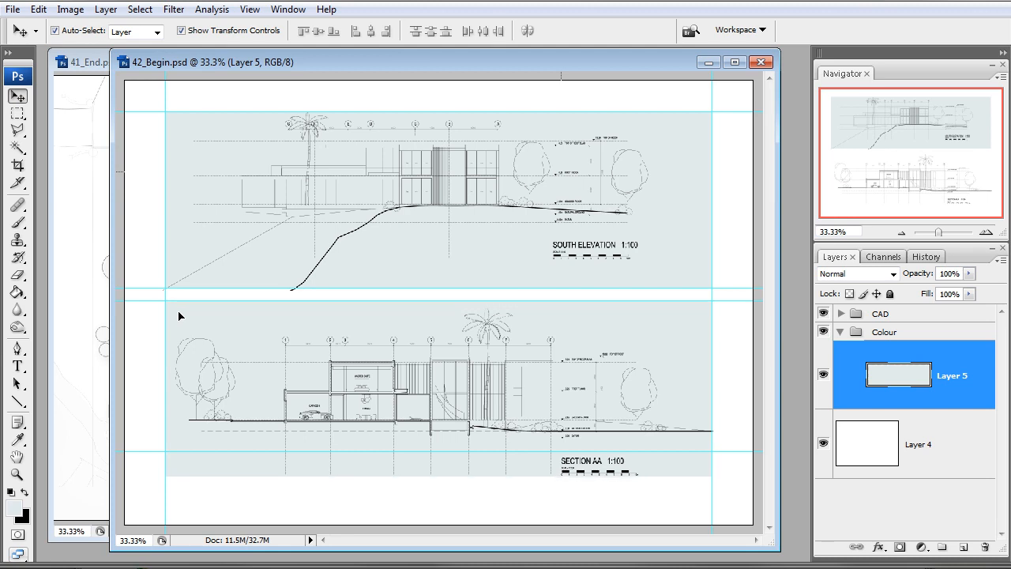
left_click_drag(438, 477, 438, 451)
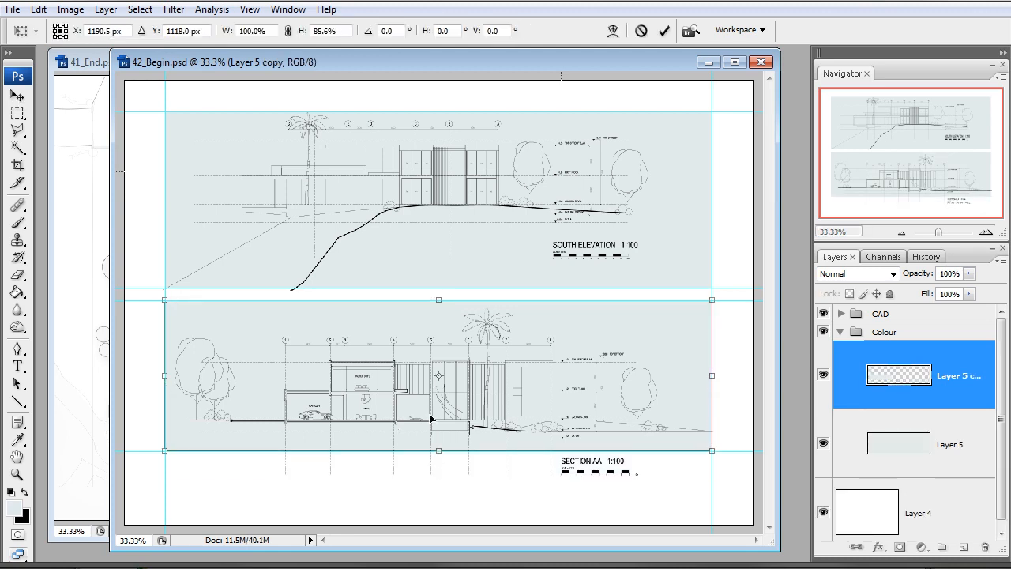
key("Return")
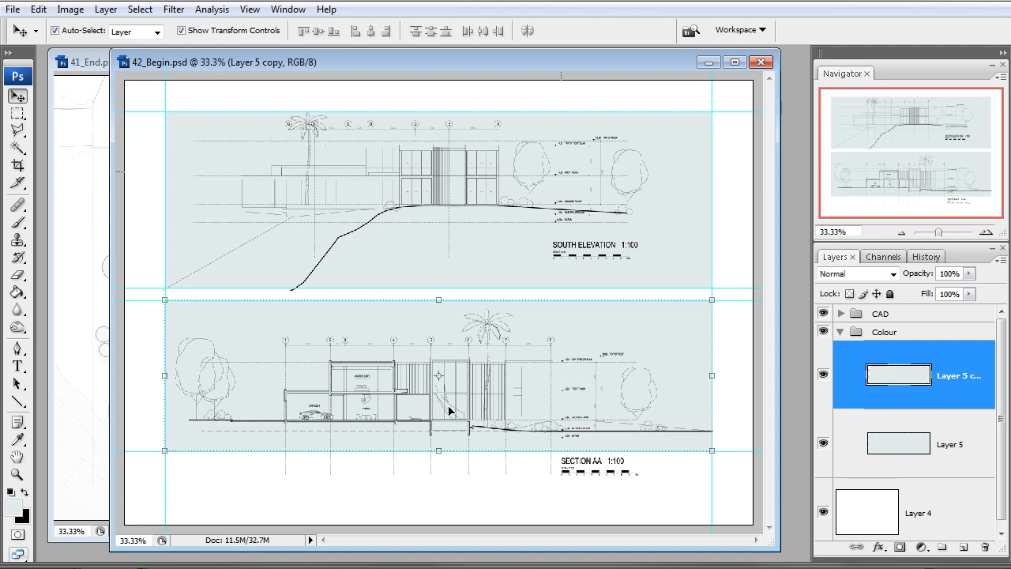
Step: Toggle the visibility of Layer 5 copy to identify its panel, and move that layer below Layer 5
left_click(478, 494)
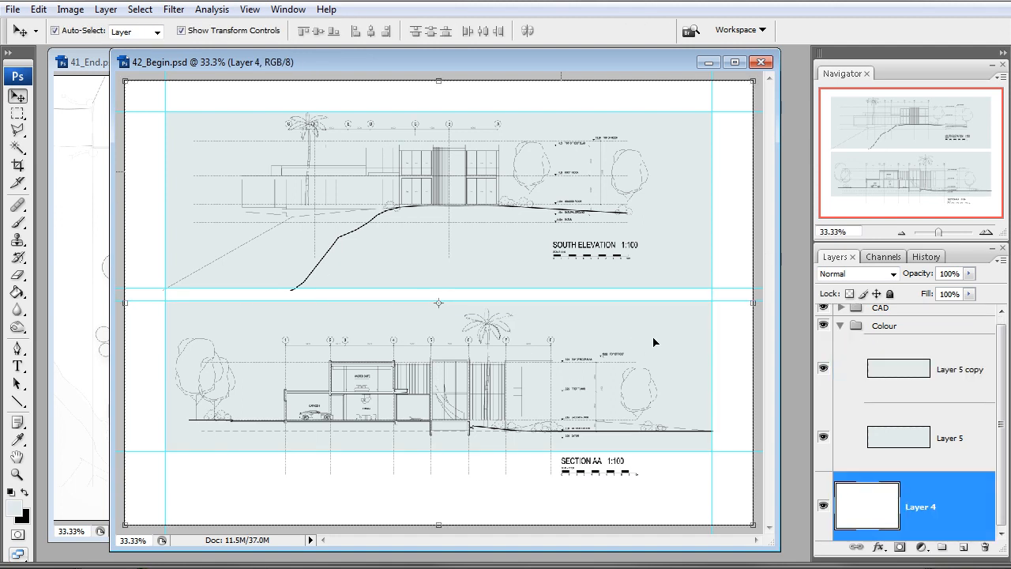
key("z")
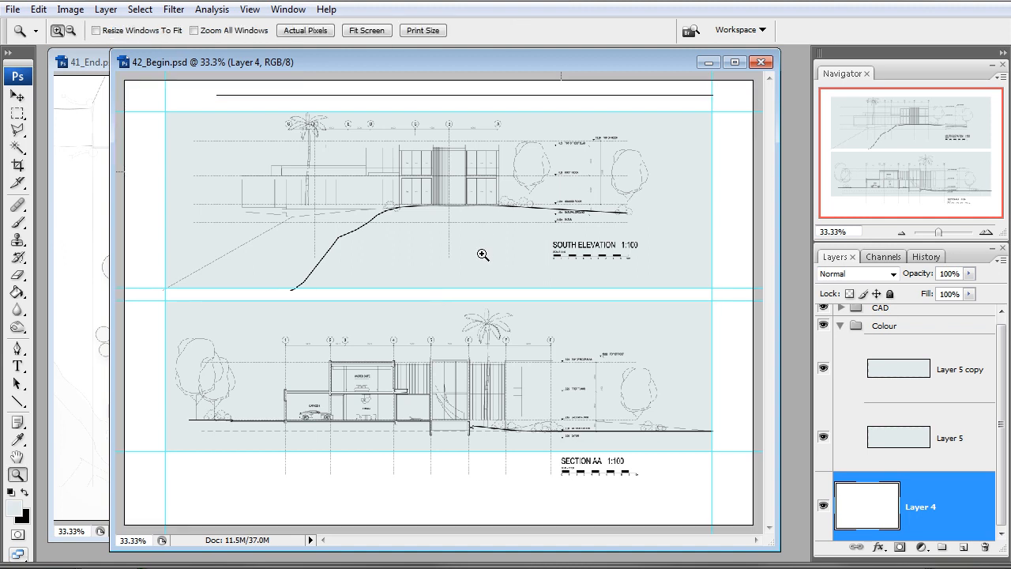
left_click(480, 256)
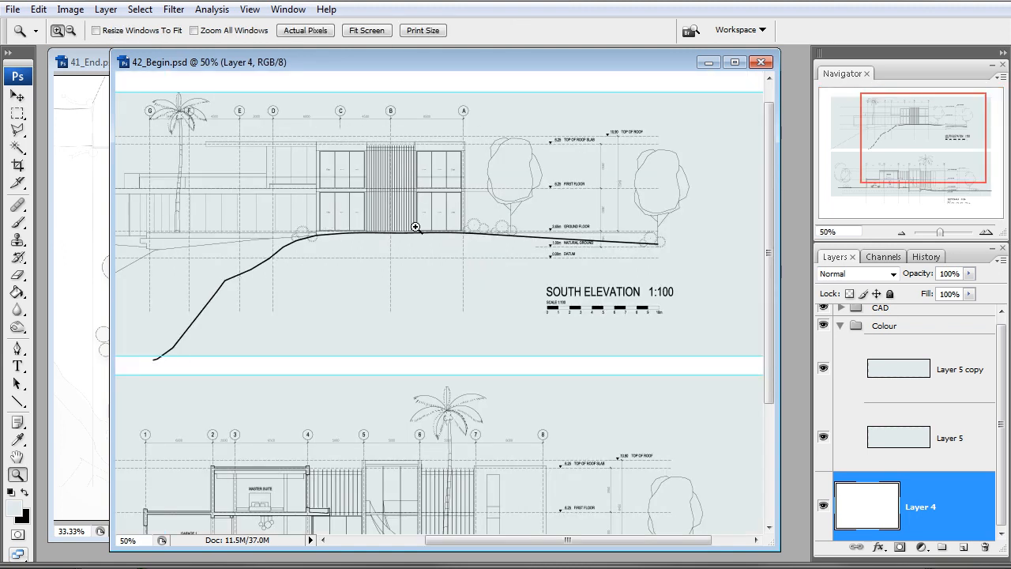
left_click(913, 384)
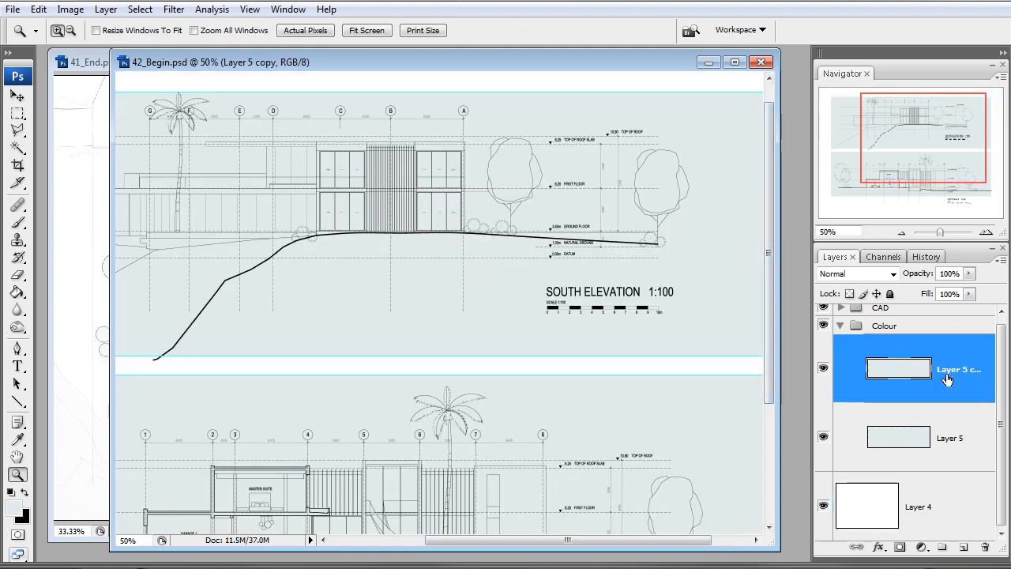
left_click(824, 368)
left_click(824, 369)
left_click(825, 370)
left_click(825, 370)
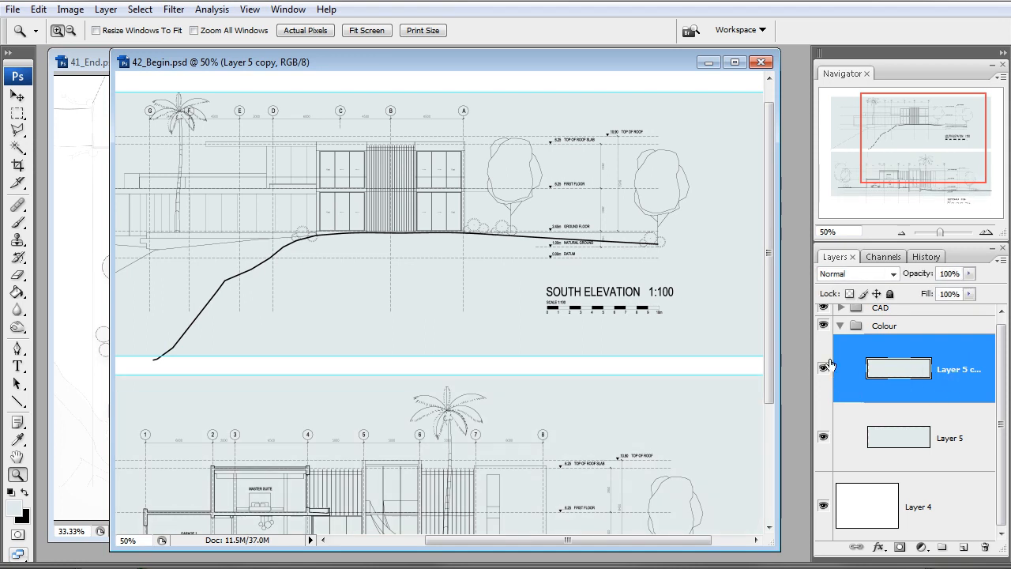
double_click(909, 395)
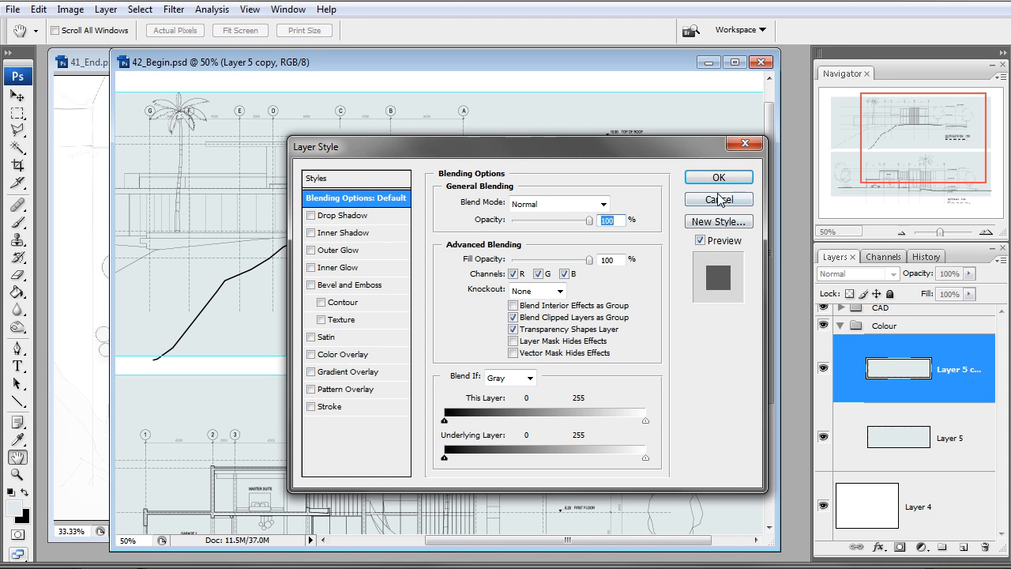
left_click(719, 197)
left_click_drag(959, 384, 963, 455)
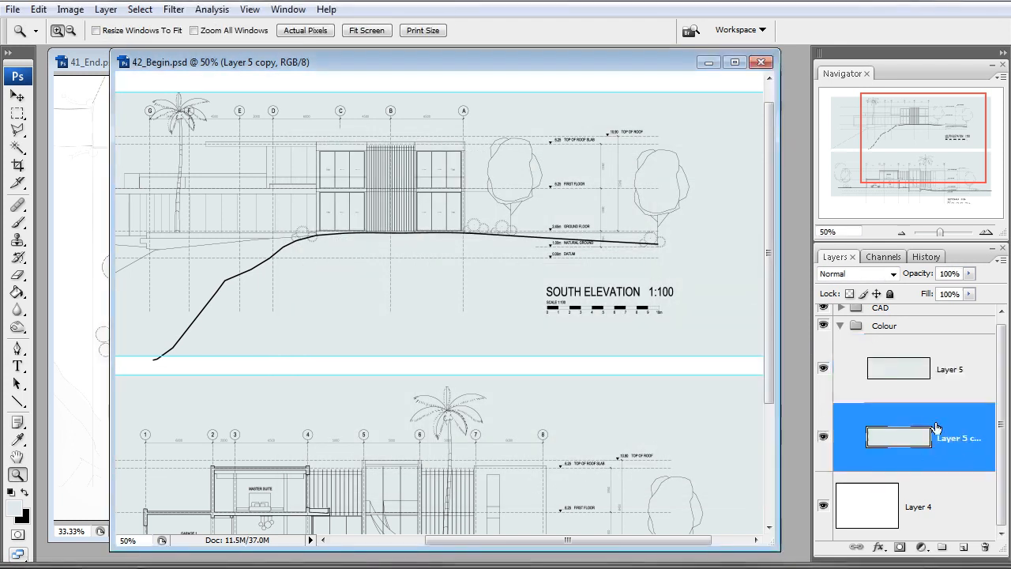
Step: Outline the ground below the South Elevation's thick ground line with the Polygonal Lasso, extending to the panel's right and lower guides
left_click(17, 130)
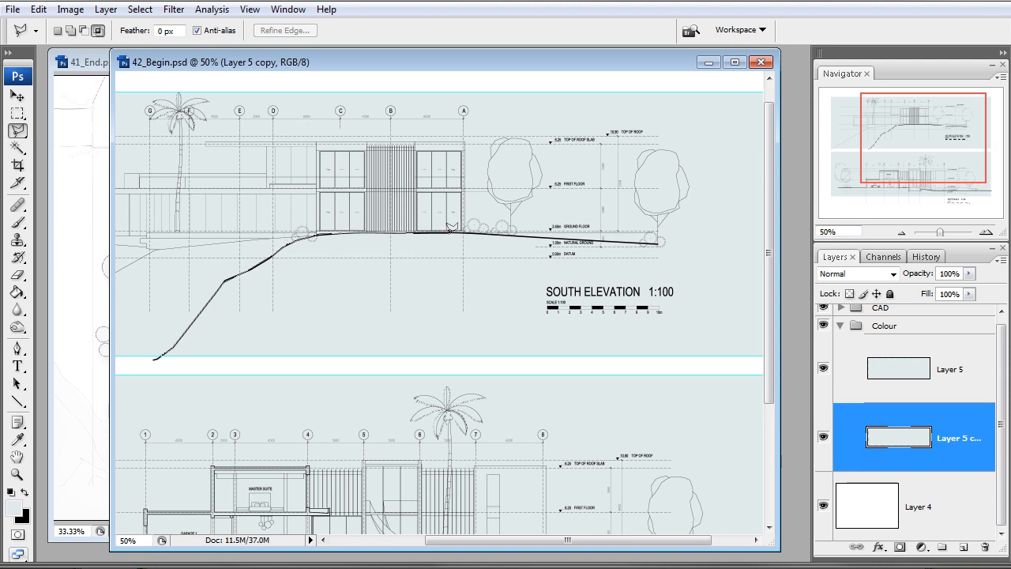
left_click(464, 232)
left_click(660, 242)
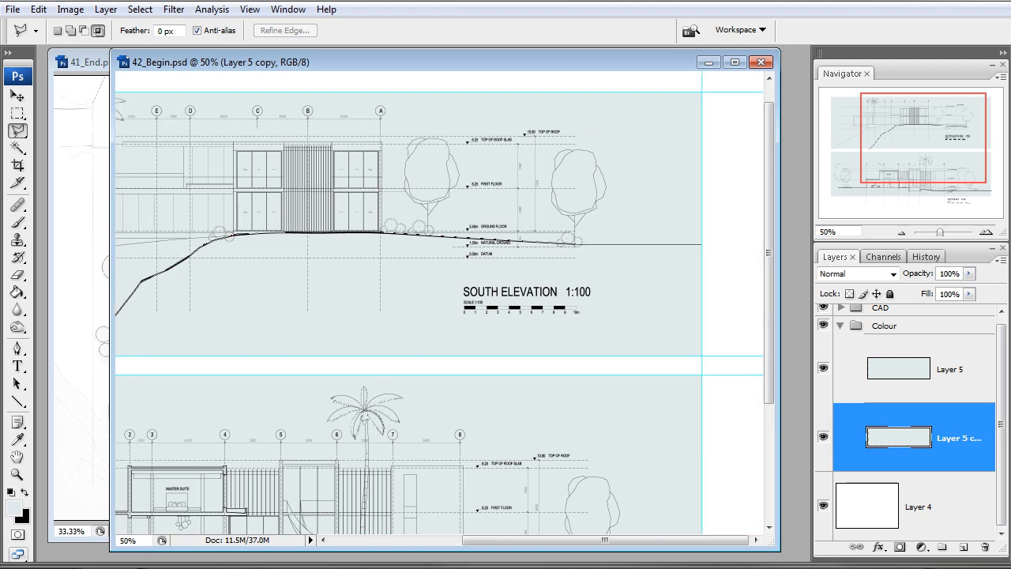
left_click(710, 350)
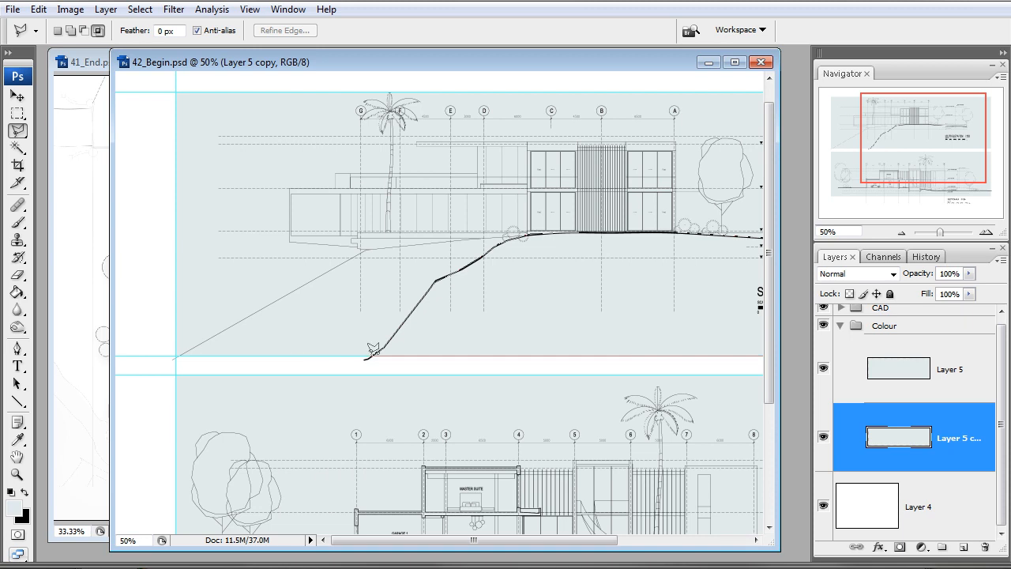
left_click(373, 348)
Step: Create a new layer above Layer 5, fill the selected ground area with dark grey, and deselect
left_click(963, 368)
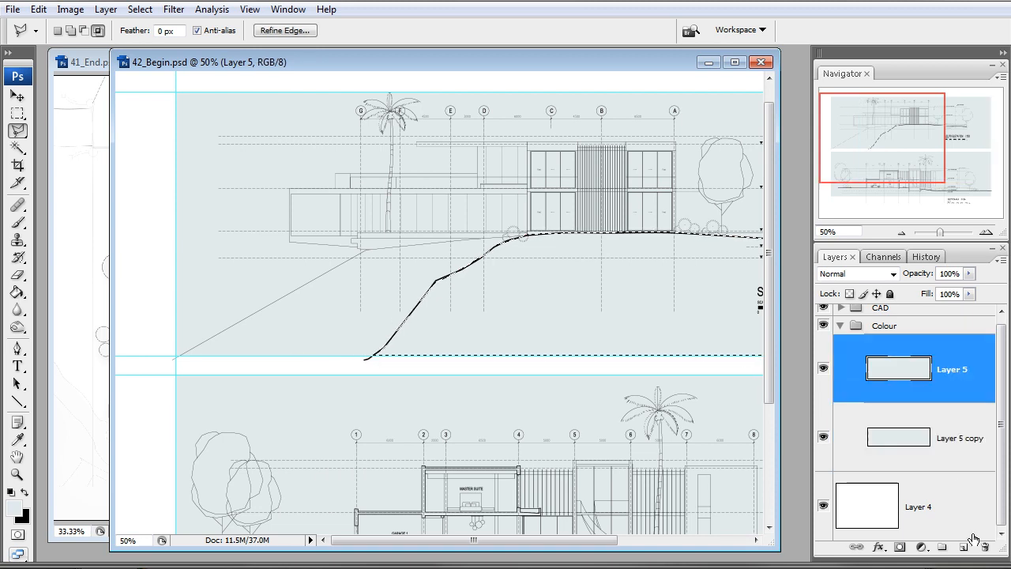
left_click(964, 547)
key("g")
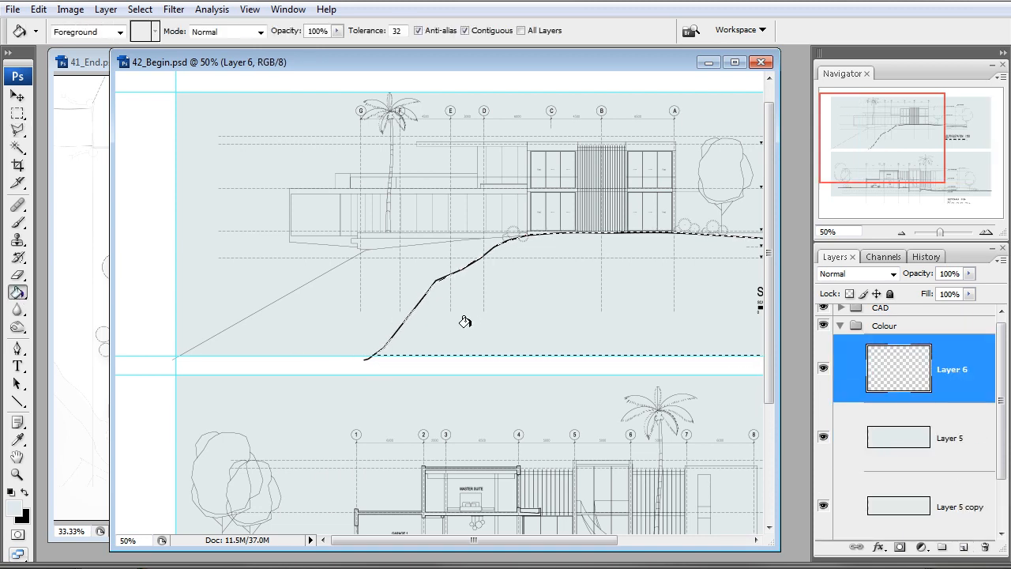
left_click(11, 502)
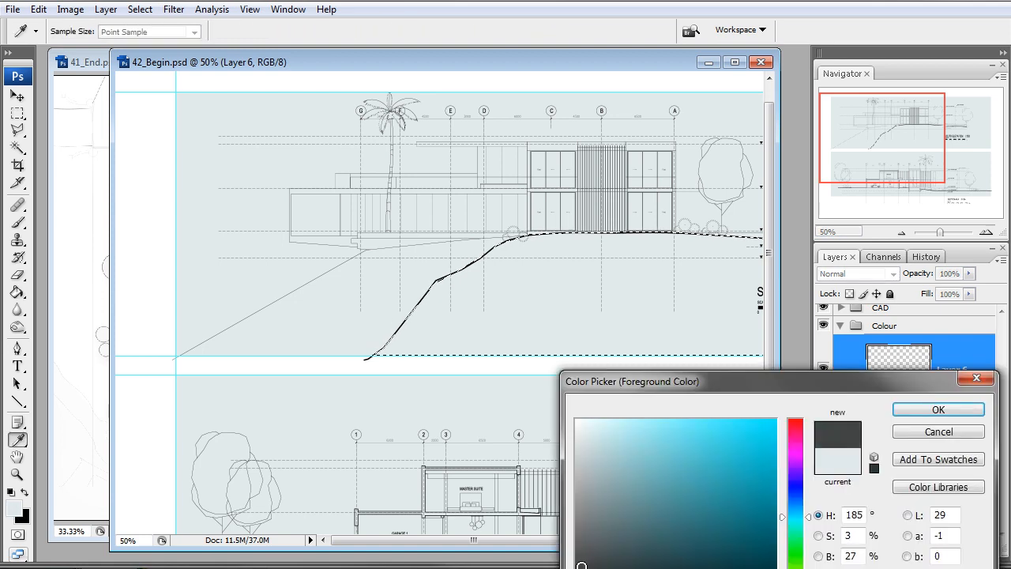
left_click_drag(575, 565, 576, 539)
left_click(937, 409)
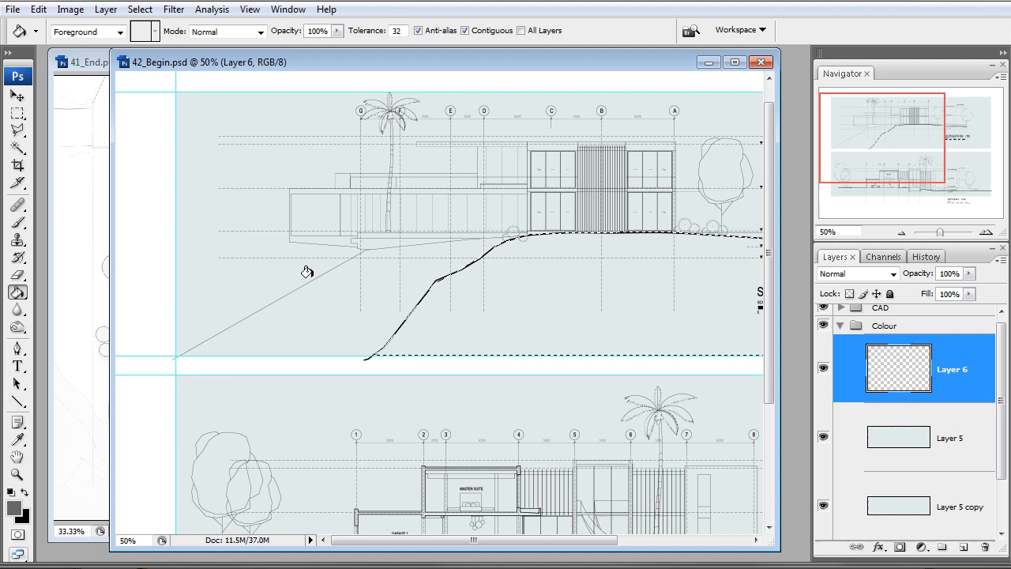
left_click(506, 312)
key("ctrl+d")
Step: Select a rectangle around the South Elevation title and scale bar with the Rectangular Marquee tool
left_click_drag(911, 177, 911, 128)
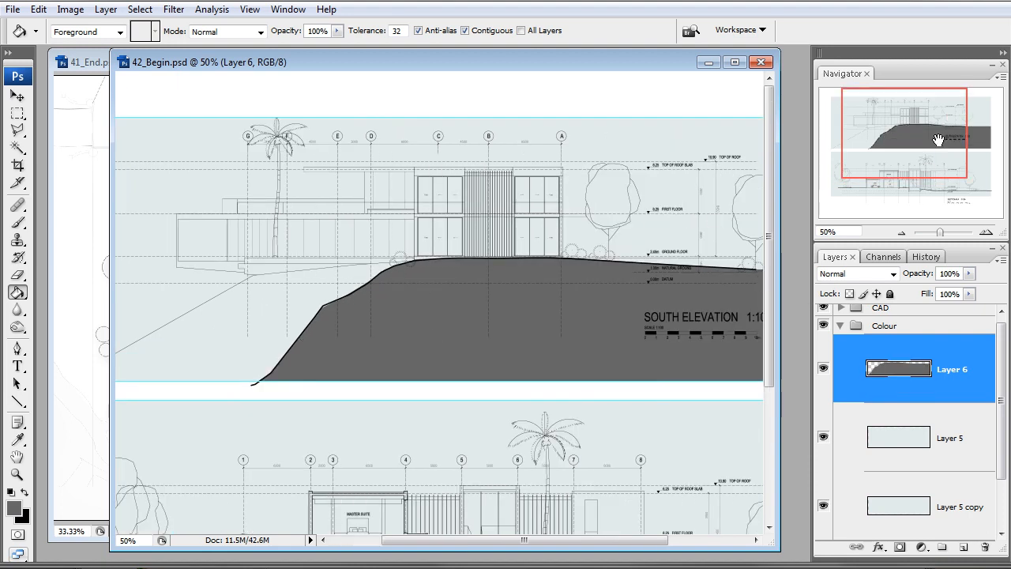
left_click_drag(926, 173, 958, 172)
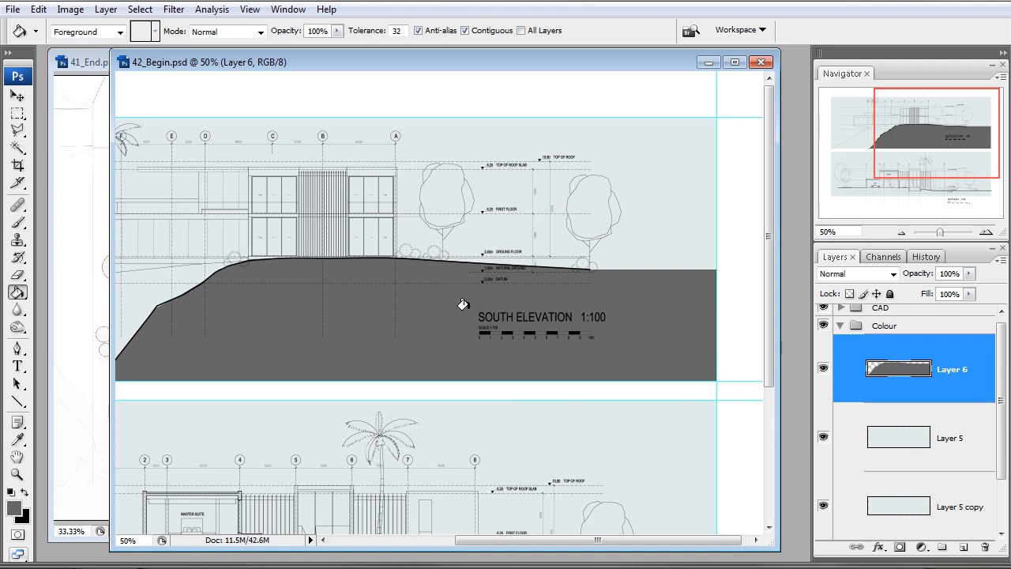
left_click(900, 232)
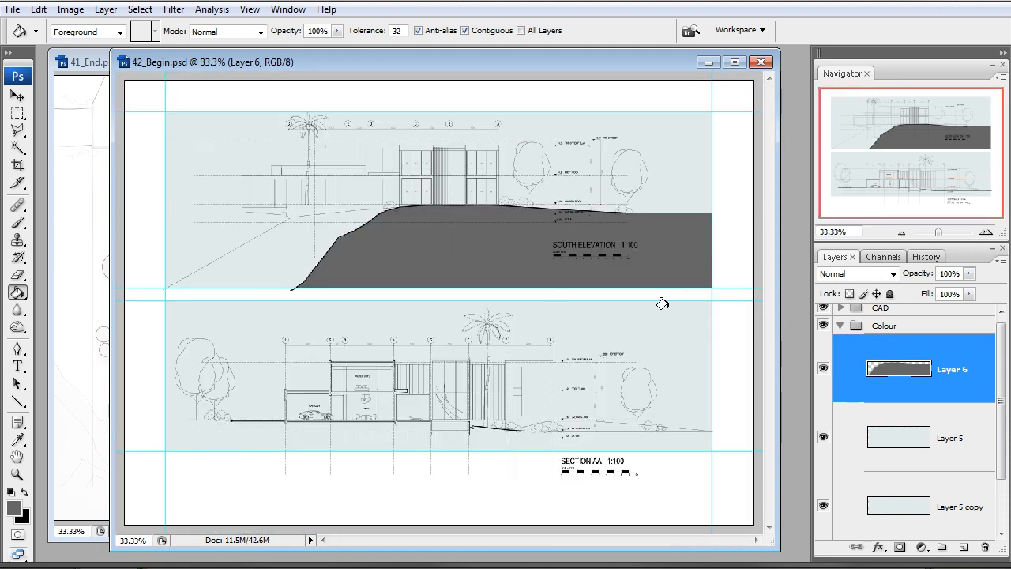
left_click(16, 114)
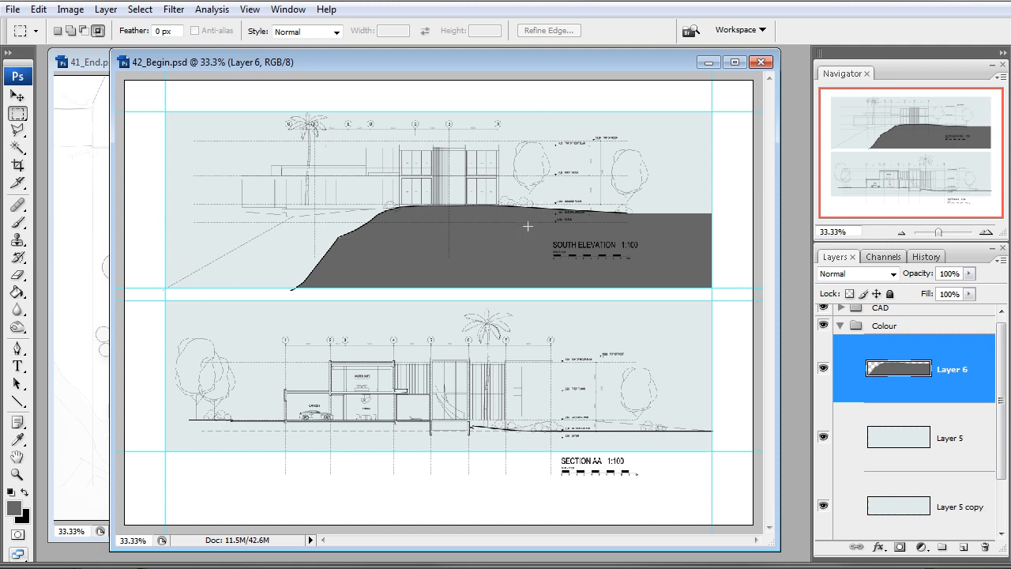
left_click_drag(259, 319, 158, 287)
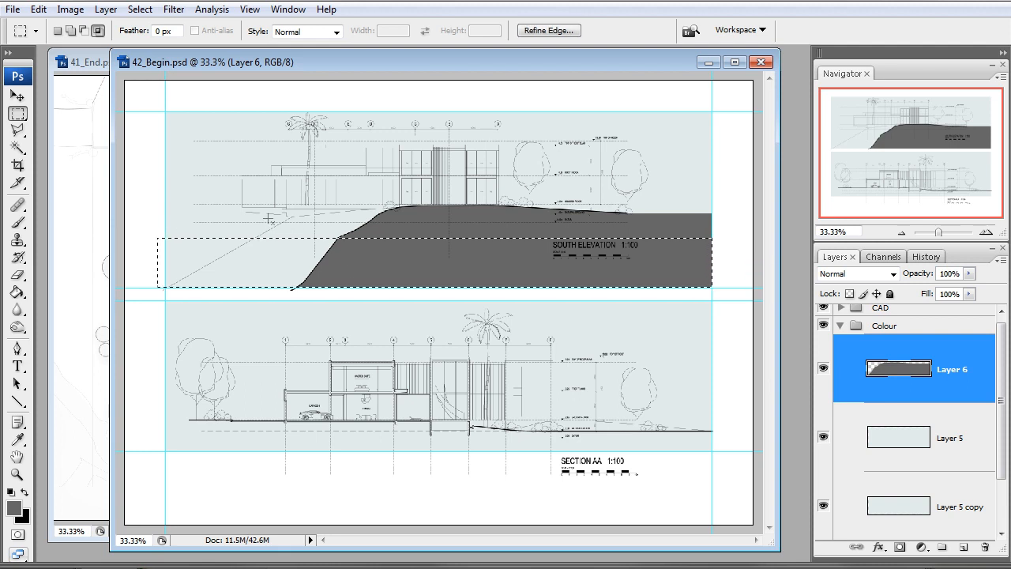
left_click(555, 259)
left_click_drag(615, 266, 648, 271)
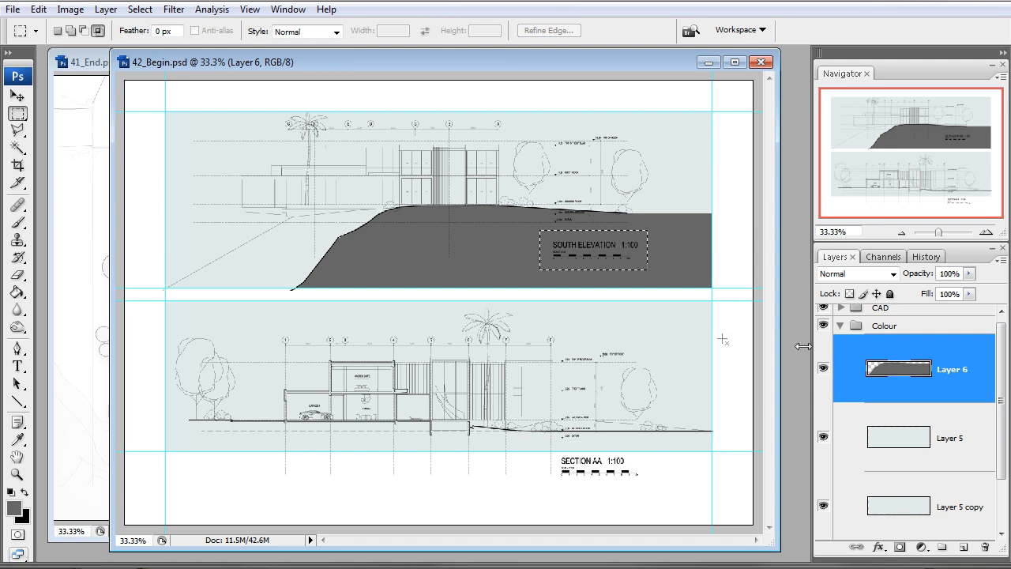
Step: Create a new layer above Layer 6 and fill the rectangle around the South Elevation title with white
left_click(963, 546)
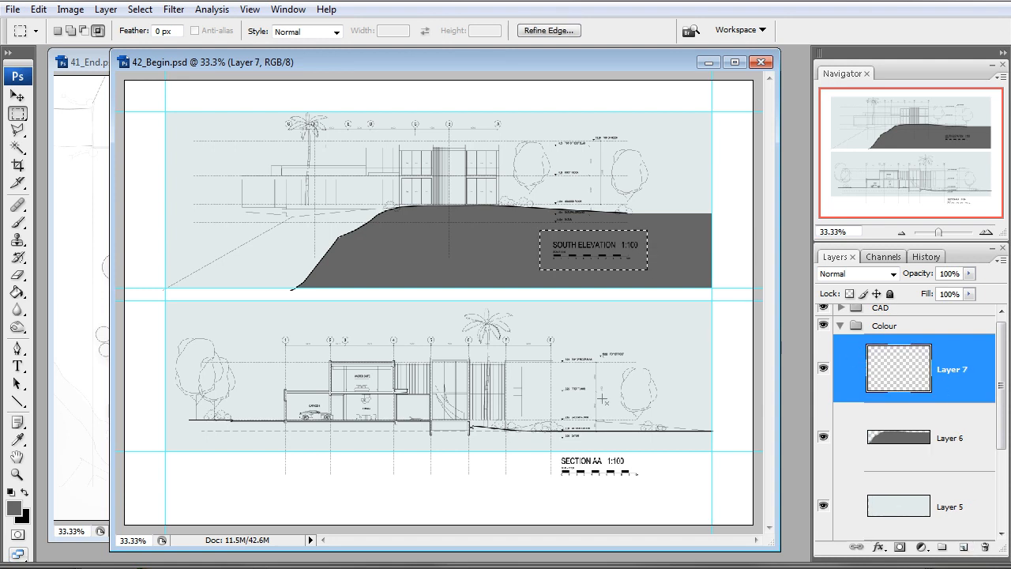
left_click(12, 491)
left_click(25, 492)
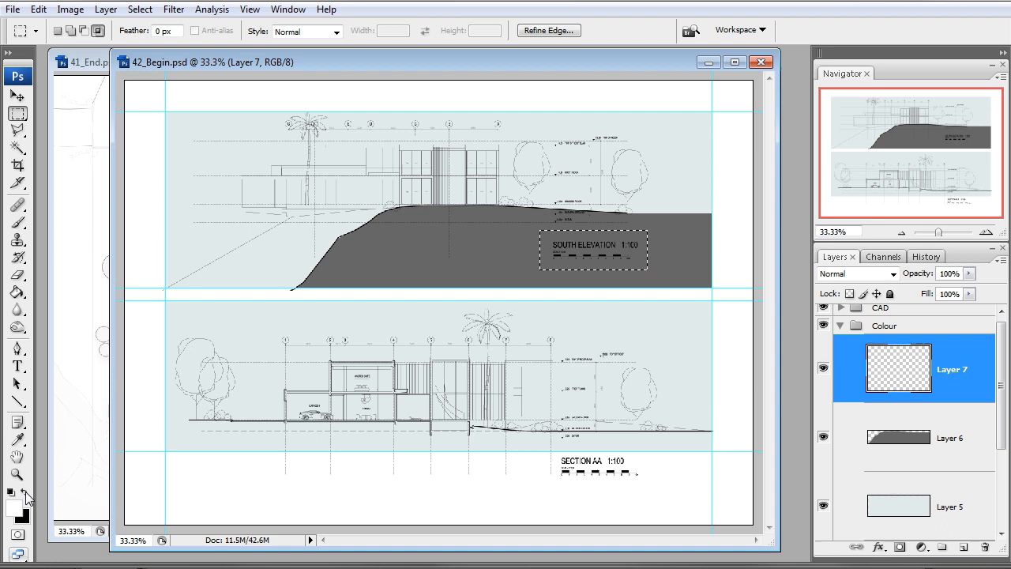
left_click(18, 292)
left_click(542, 253)
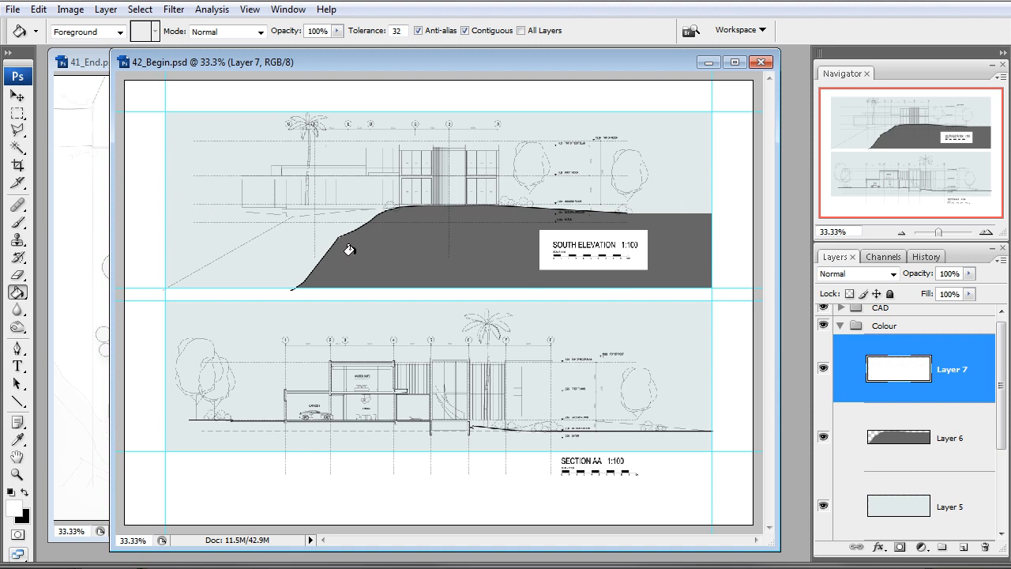
Step: Outline the sloping background terrain left of the dark ground with the Polygonal Lasso, overlapping the dark fill's edge
key("z")
left_click(323, 233)
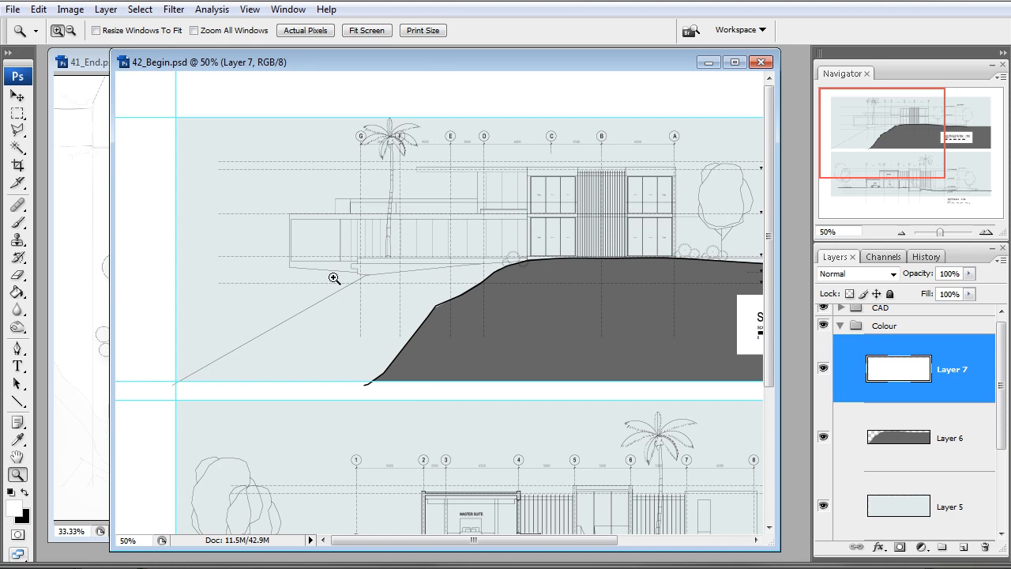
left_click(18, 130)
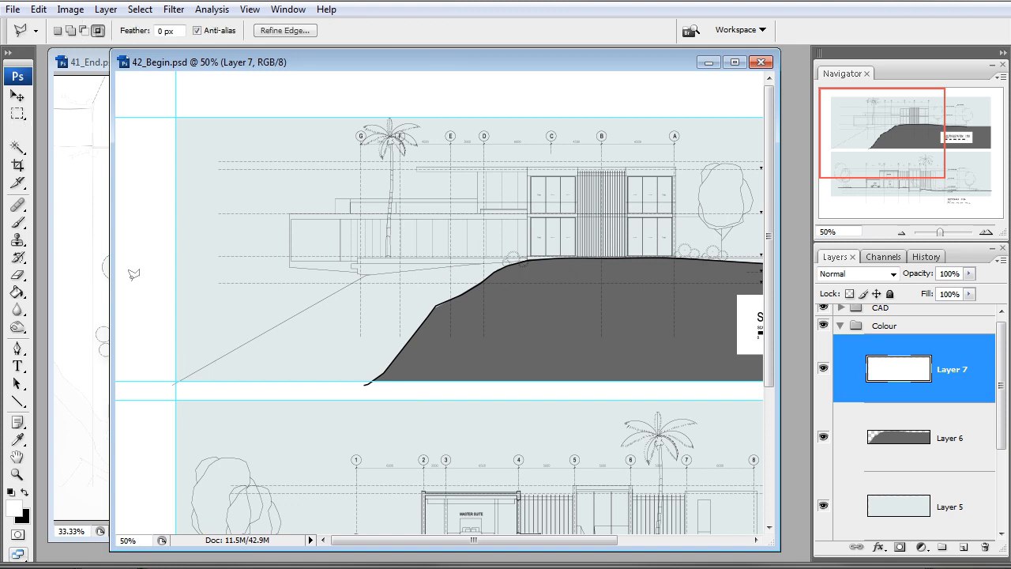
left_click(174, 382)
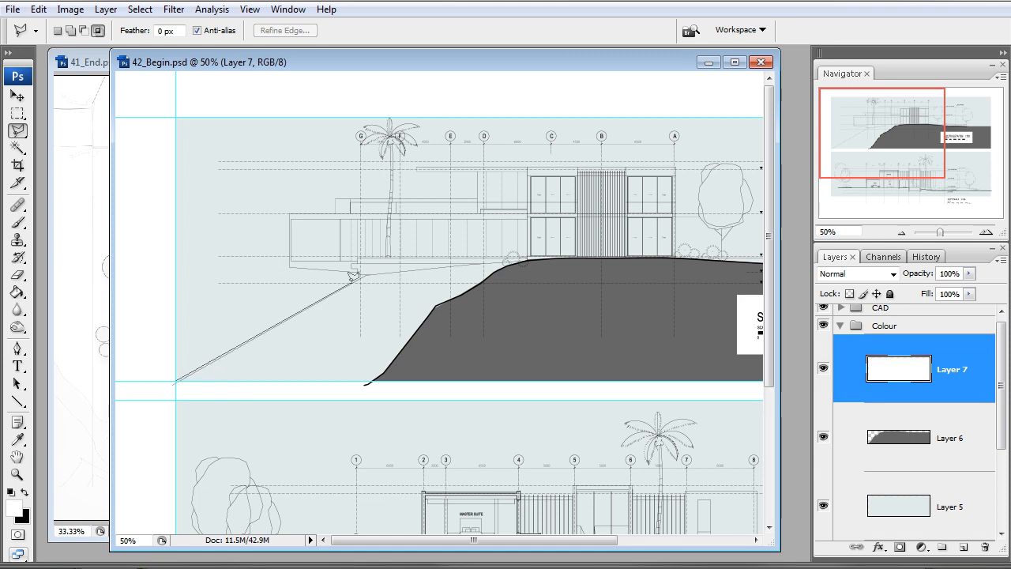
left_click(362, 275)
left_click(175, 382)
left_click(374, 380)
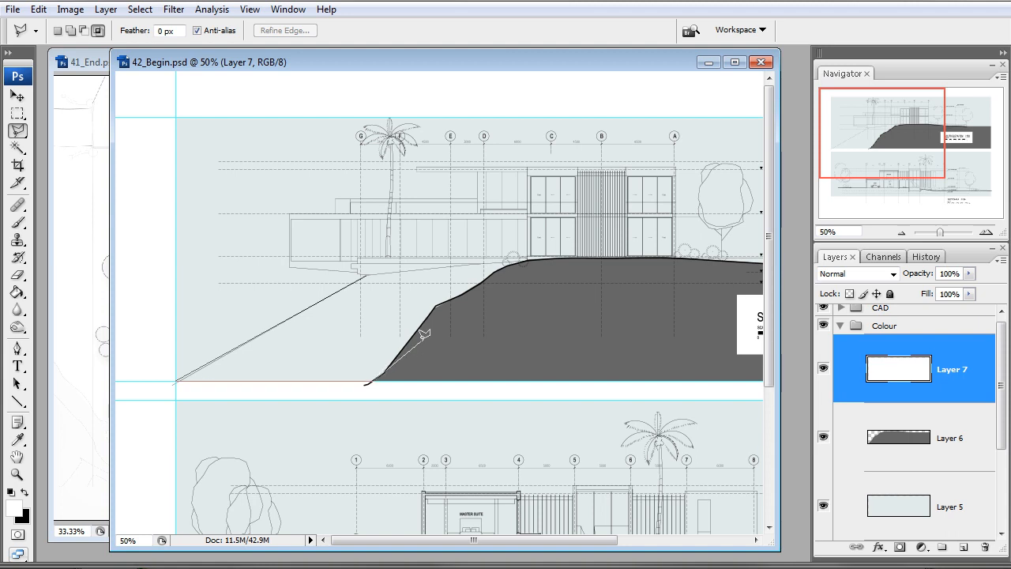
left_click(502, 306)
left_click(540, 262)
double_click(365, 276)
Step: Subtract the area outside the long diagonal slope line from the terrain selection
key("alt")
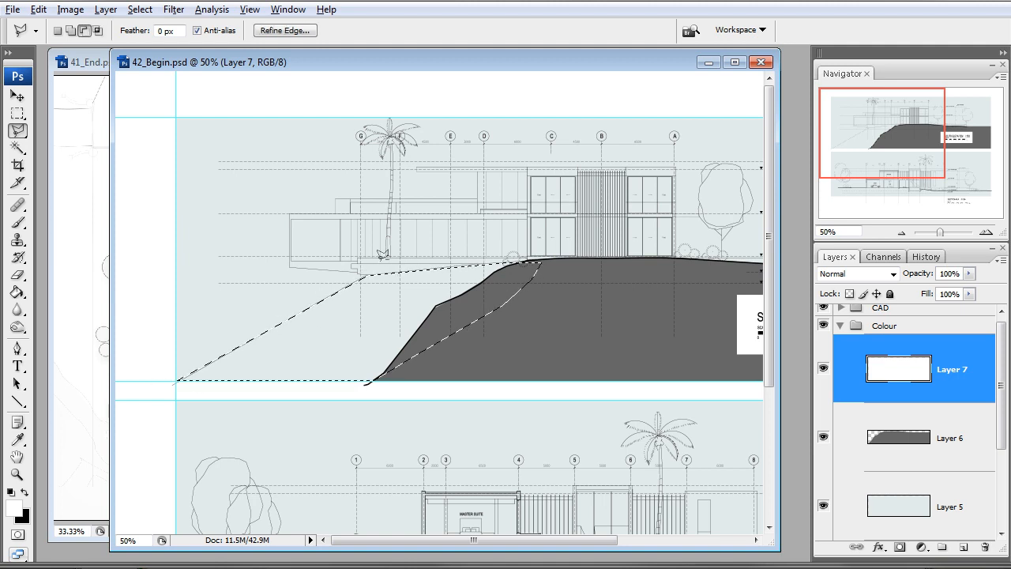
left_click(368, 275)
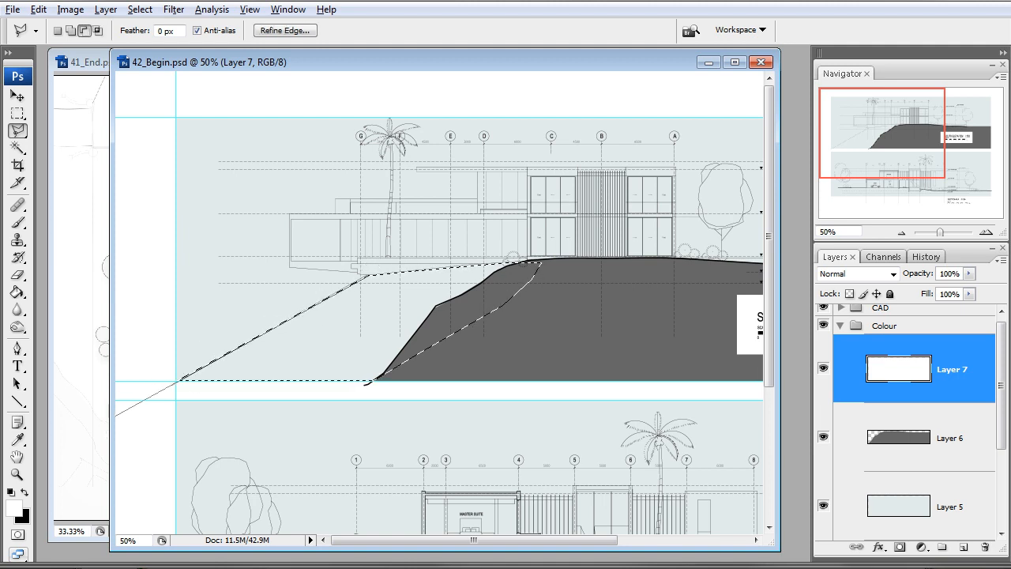
left_click(123, 412)
left_click(140, 347)
double_click(352, 241)
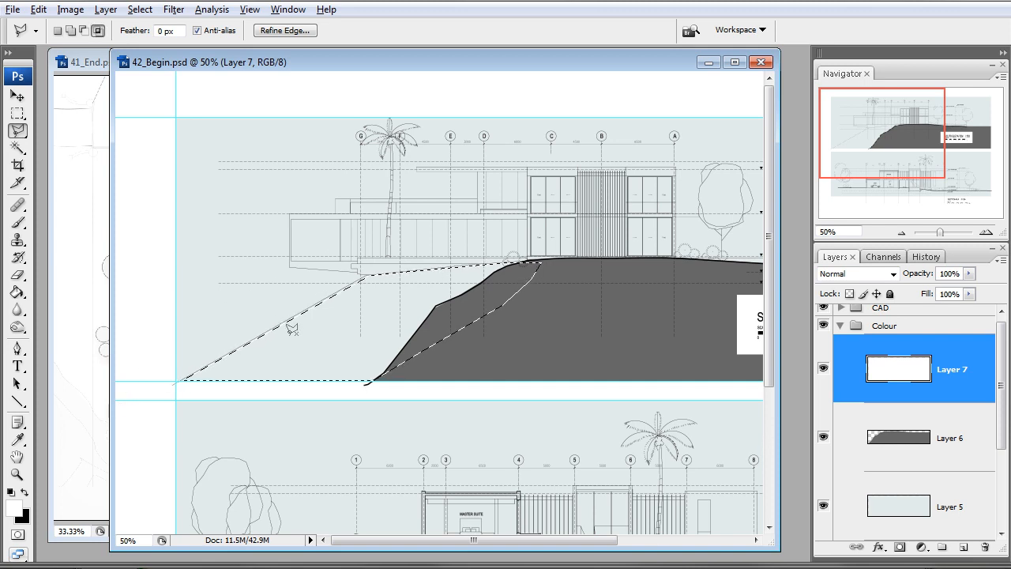
Step: Add the thin missing strip along the diagonal slope line back to the terrain selection
key("z")
left_click(375, 310)
left_click(378, 301)
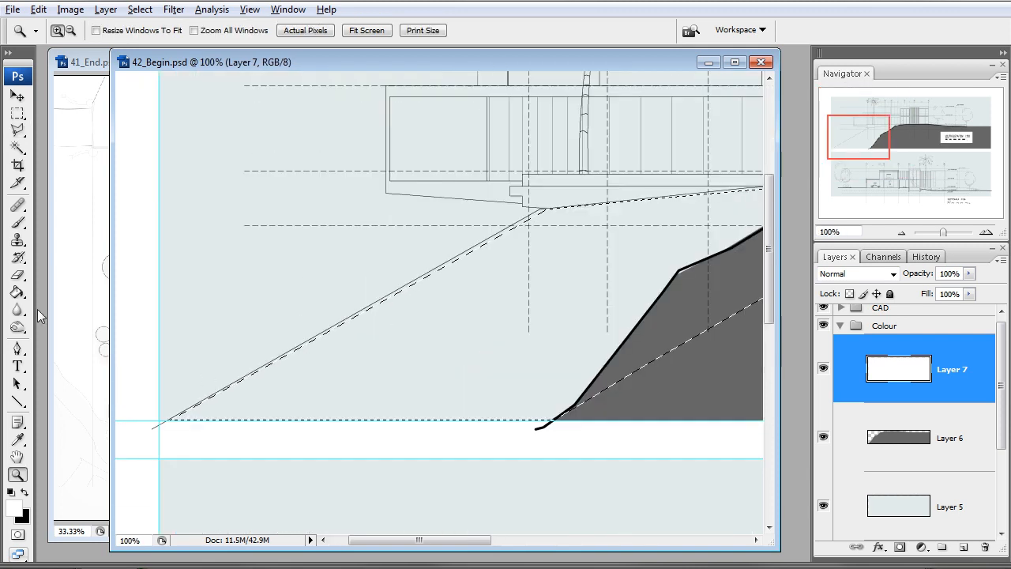
left_click(18, 130)
left_click(168, 419, "shift")
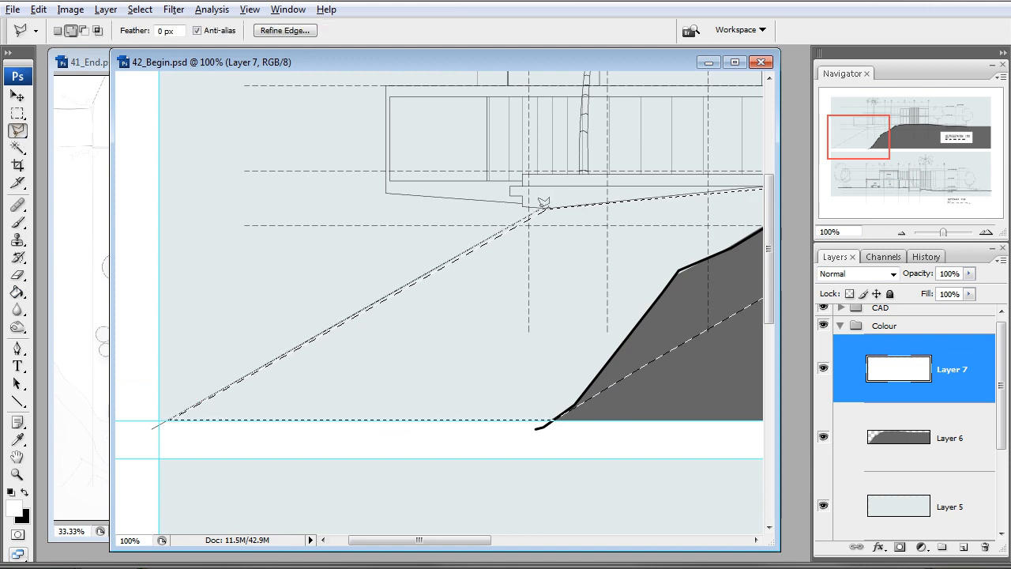
key("Return")
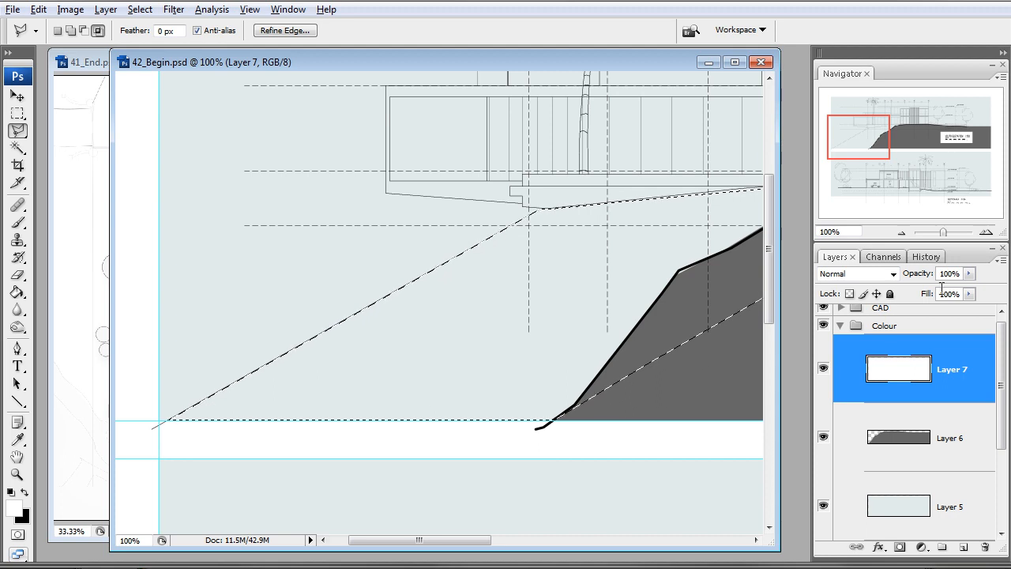
Step: Create a new empty layer directly above Layer 5, beneath the dark ground fill
left_click(955, 433)
left_click(965, 496)
left_click(962, 547)
Step: Set the foreground colour to a light grey-green (H 107, S 4%, B 75%) and fill the sloping terrain selection
left_click(17, 292)
left_click(646, 369, "alt")
left_click(13, 506)
mouse_move(579, 545)
left_mouse_down()
mouse_move(586, 507)
mouse_move(602, 499)
mouse_move(578, 483)
mouse_move(583, 470)
left_mouse_up()
left_click(796, 559)
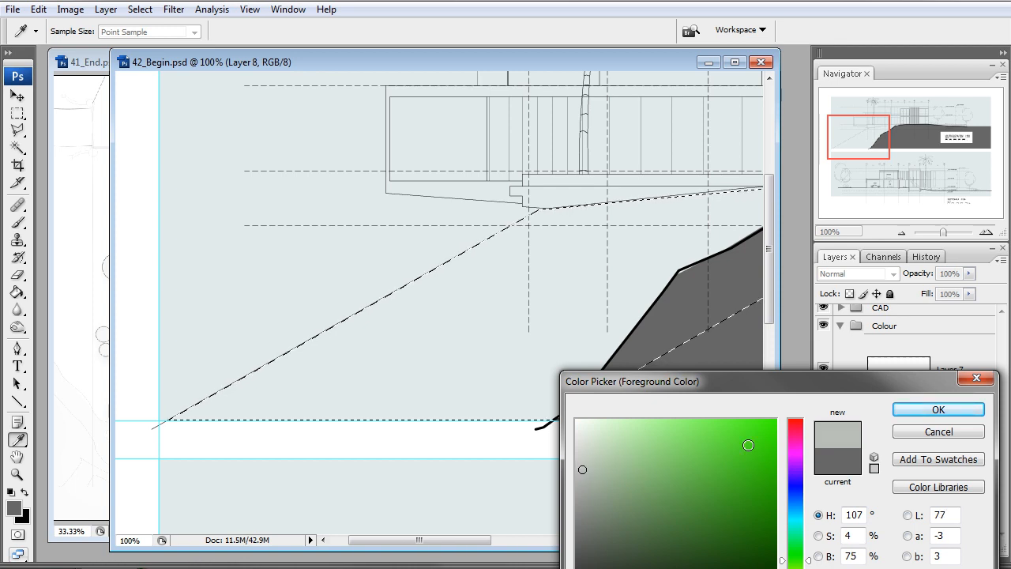
left_click(917, 411)
key("g")
left_click(397, 332)
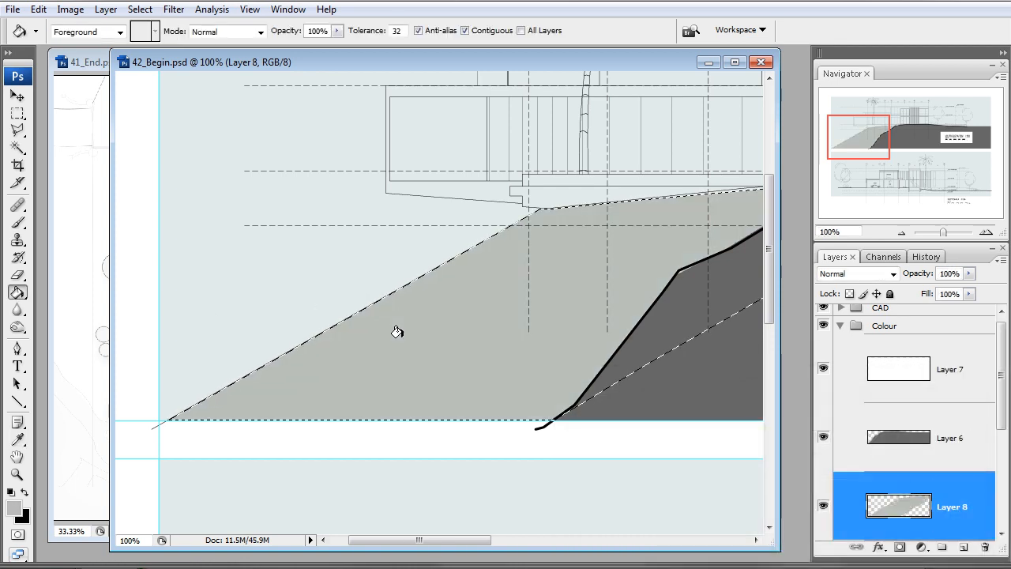
Step: Deselect the terrain and try selecting the pale sky area around the South Elevation house with the Magic Wand
key("ctrl+d")
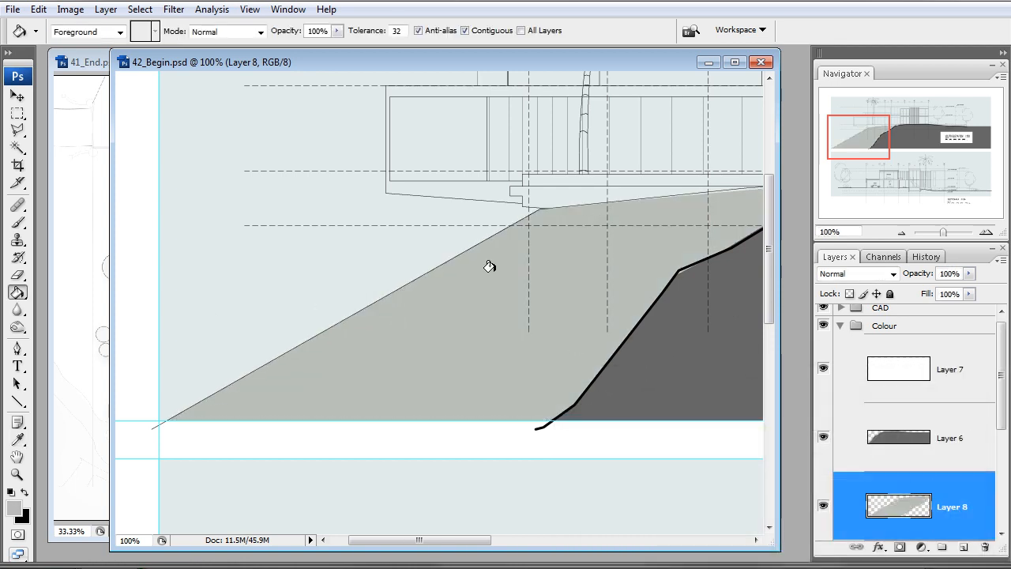
left_click(902, 231)
key("z")
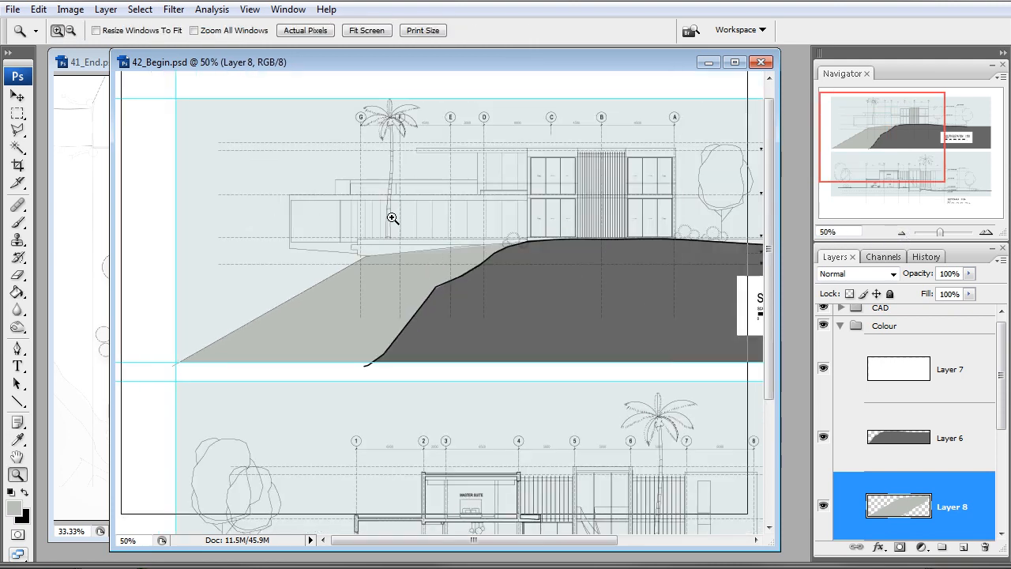
left_click(394, 218)
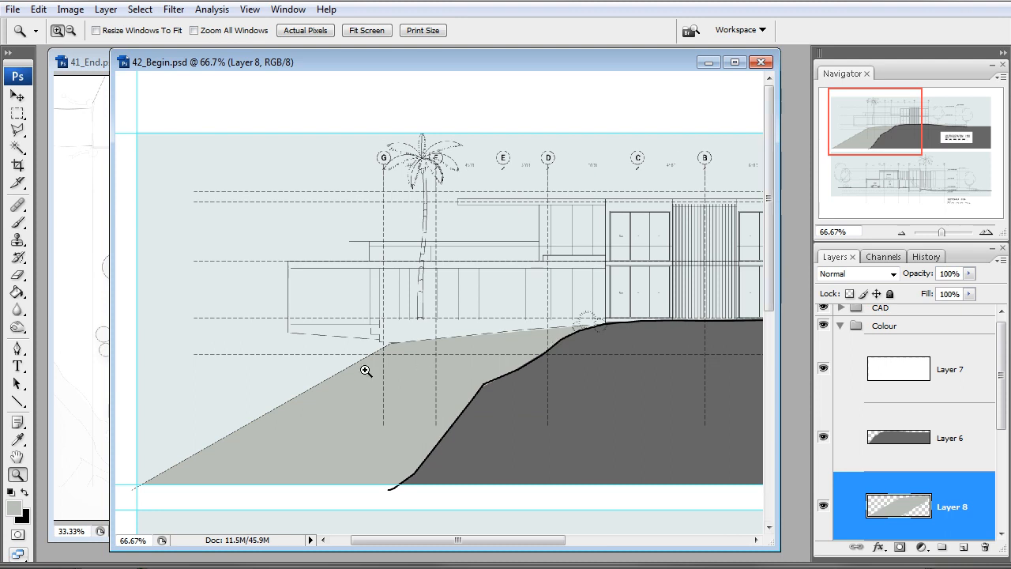
left_click(17, 147)
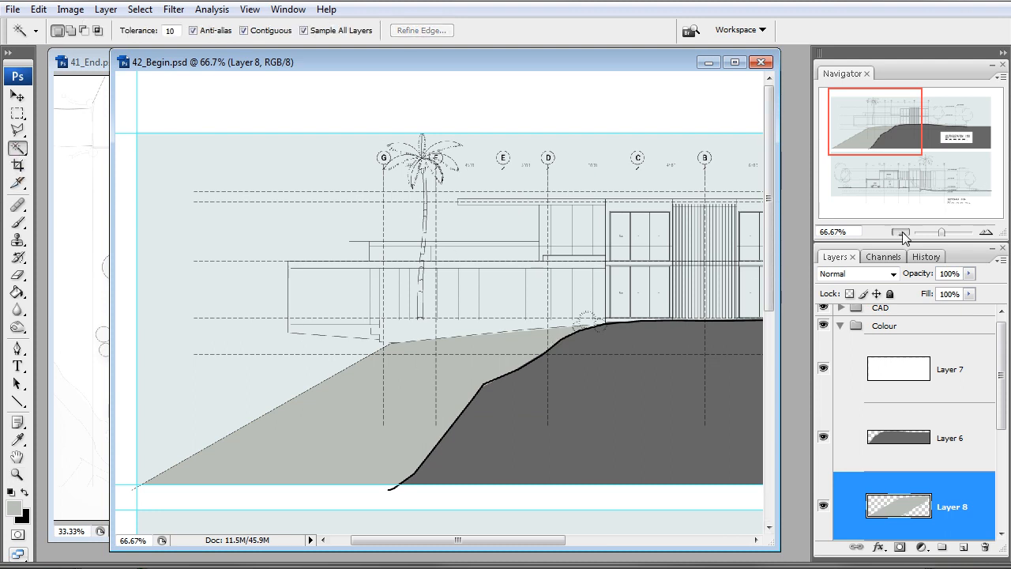
left_click(901, 232)
left_click_drag(890, 153, 897, 156)
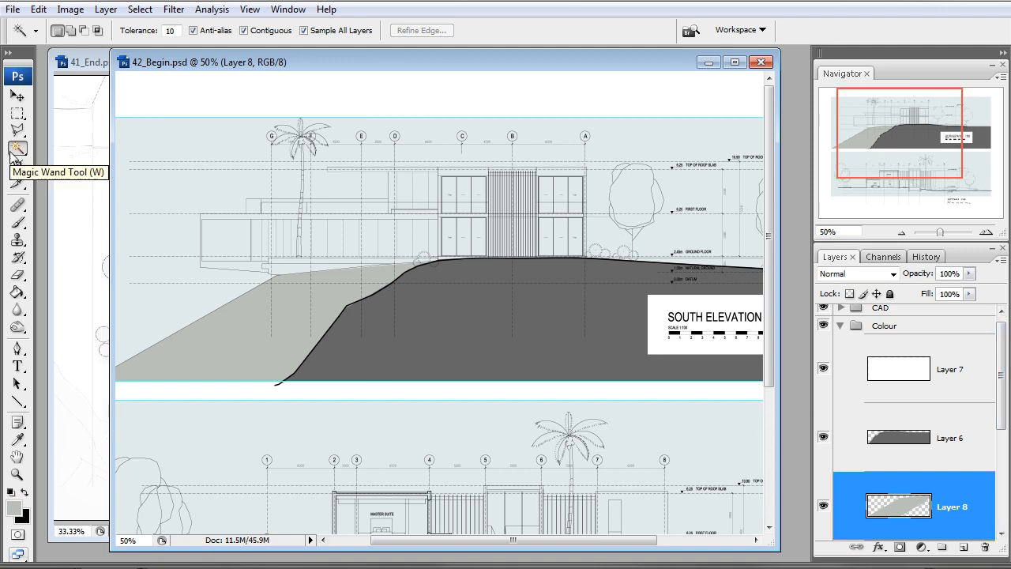
left_click(217, 229)
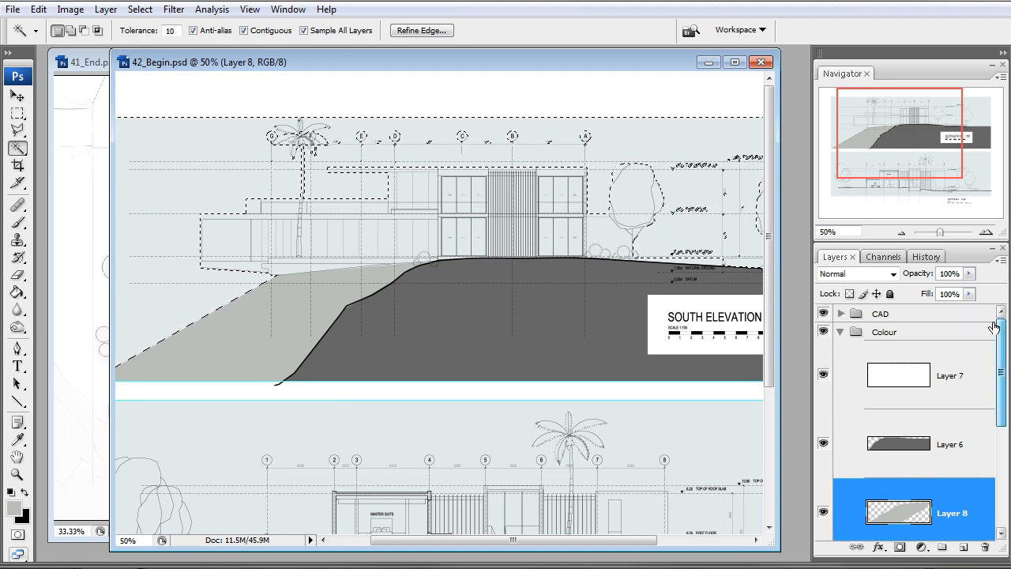
Step: Expand the CAD group and hide its CAD_Grids and landscape line layers
left_click(840, 313)
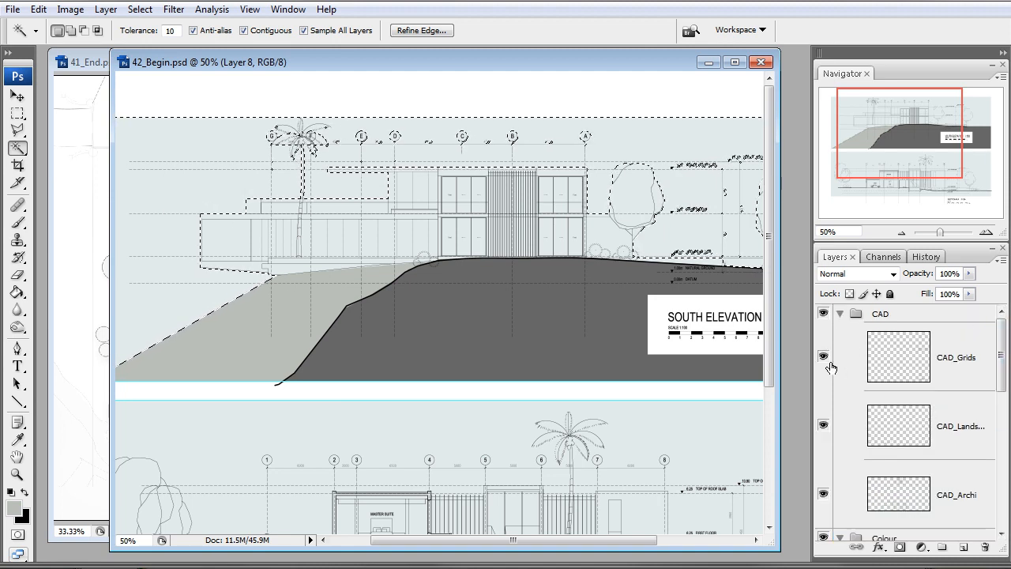
left_click(823, 358)
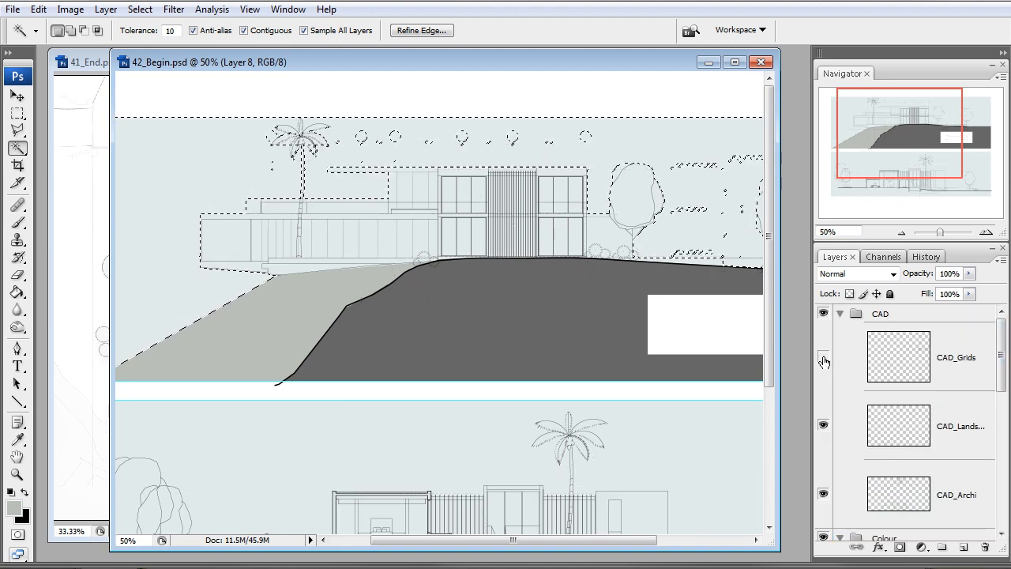
left_click(824, 427)
left_click(823, 427)
left_click(822, 430)
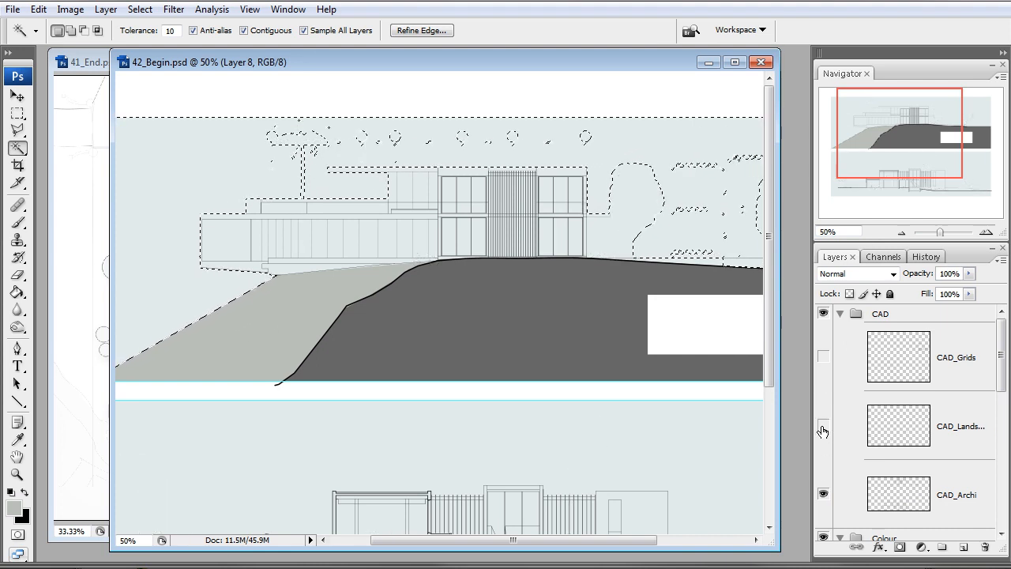
Step: Select the clean sky area around the South Elevation house with the Magic Wand and invert the selection
left_click(267, 154)
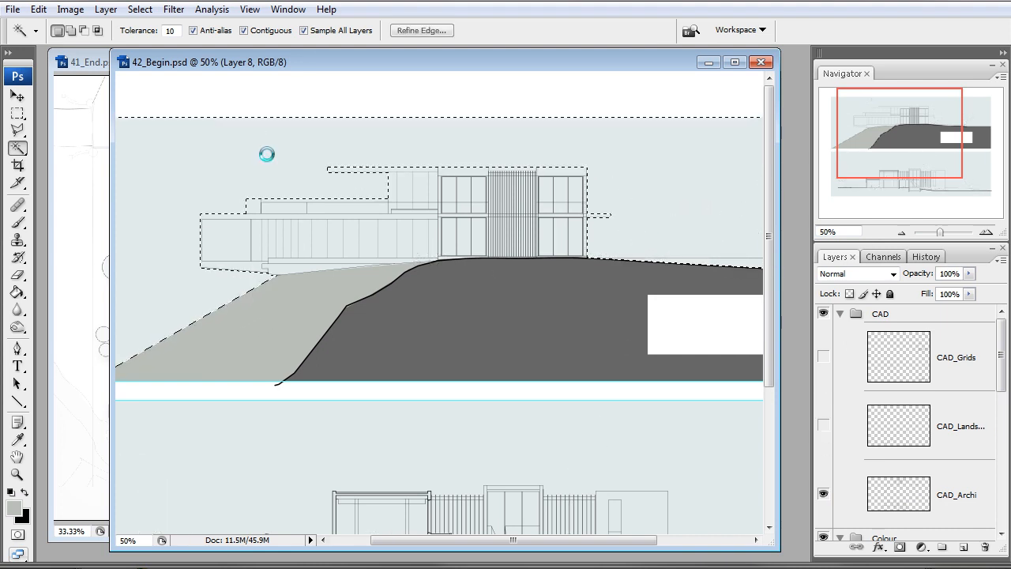
left_click(902, 232)
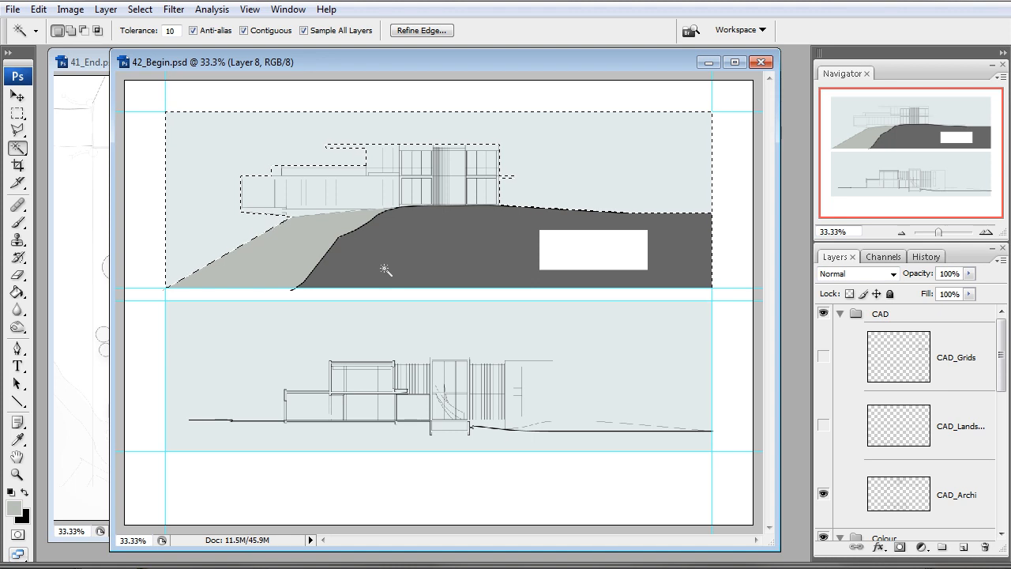
key("ctrl+shift+i")
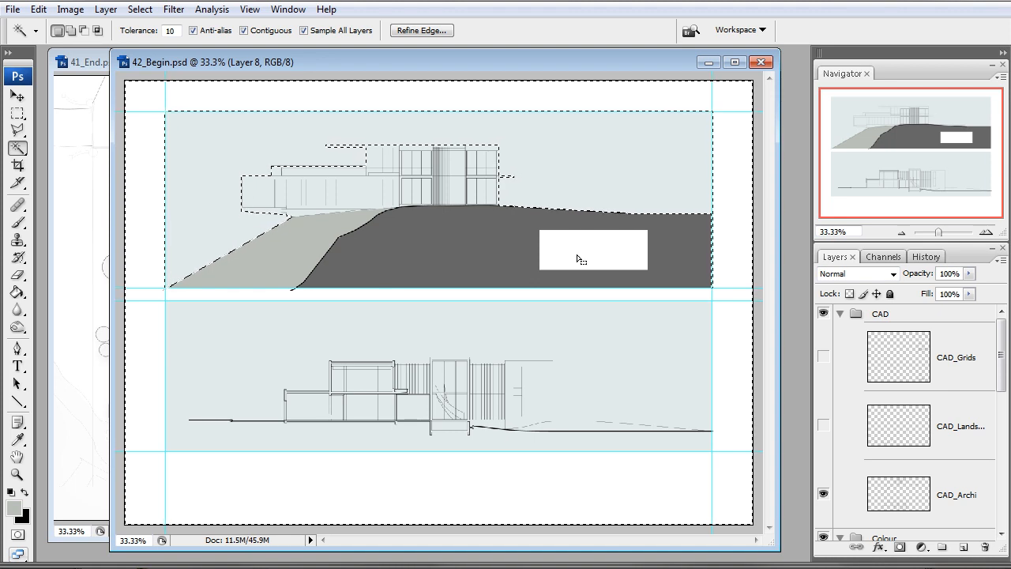
Step: Add a layer mask to Layer 5 from the selection and invert it to restrict the pale fill to the sky
left_click_drag(1000, 377, 1000, 502)
left_click(831, 411)
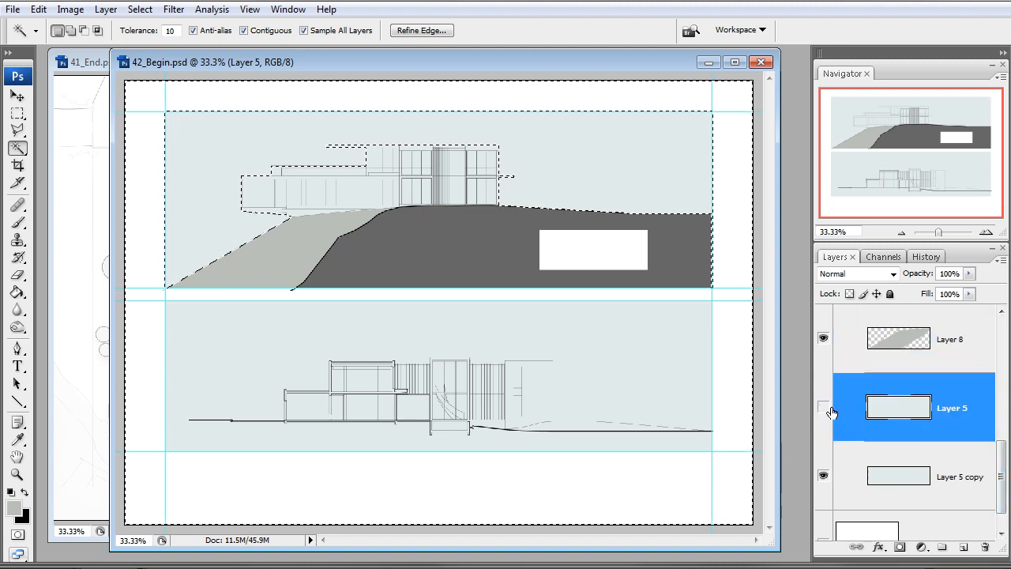
left_click(921, 546)
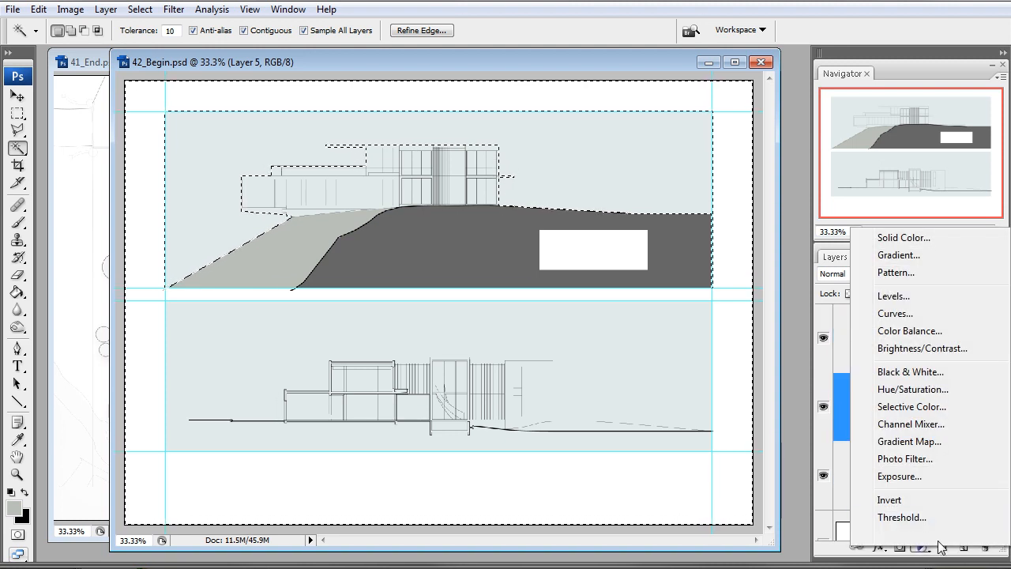
left_click(900, 547)
left_click(900, 547)
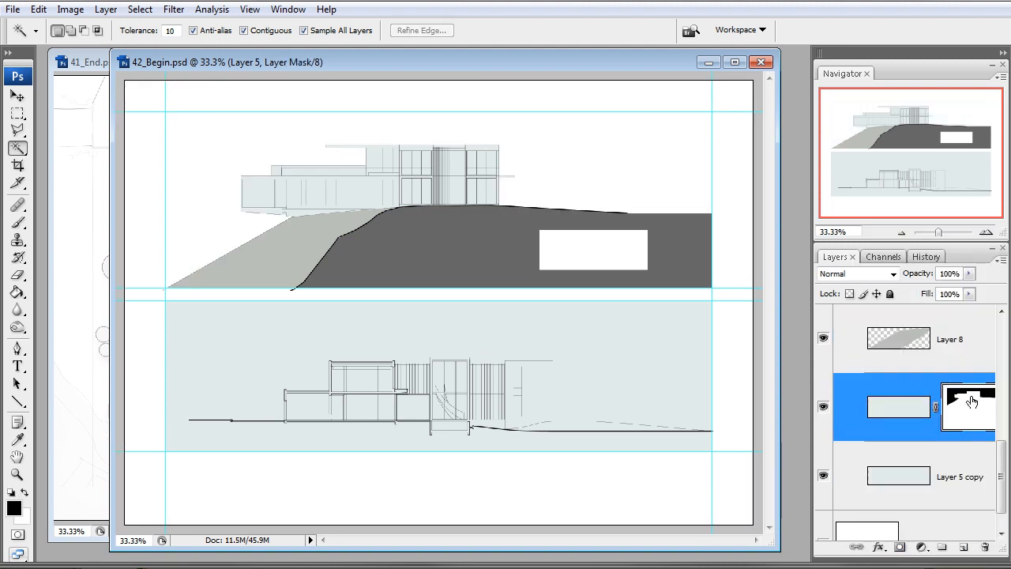
key("ctrl+i")
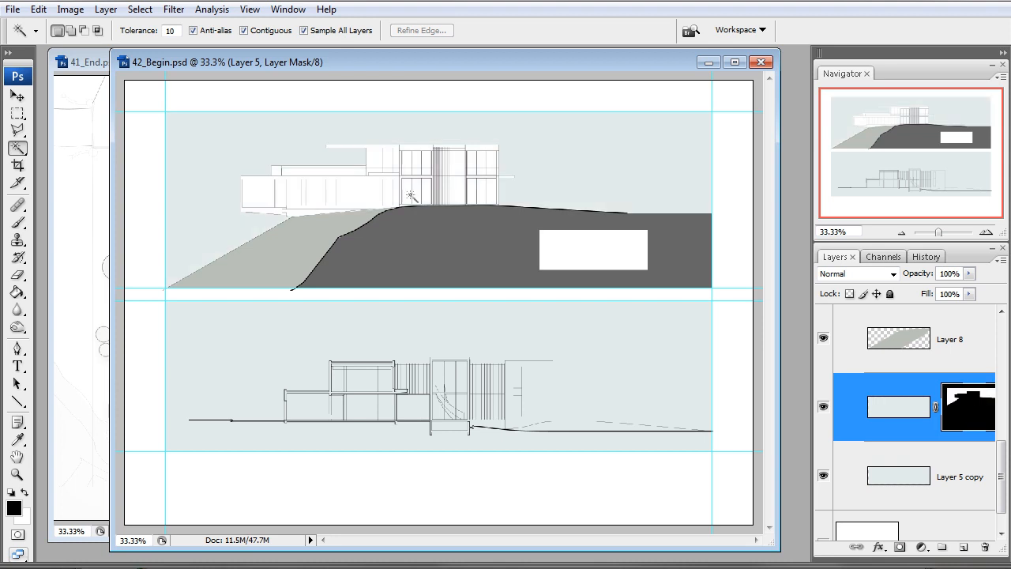
Step: Make the CAD_Grids and landscape line layers visible again over the masked South Elevation
key("z")
left_click(423, 194)
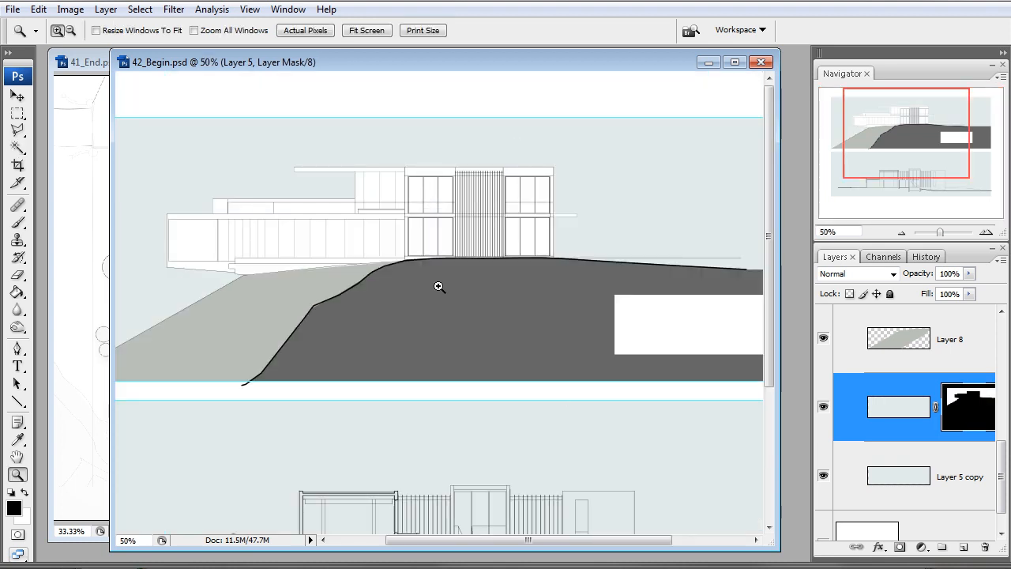
scroll(942, 359, "up", 3)
scroll(942, 359, "up", 5)
left_click(825, 359)
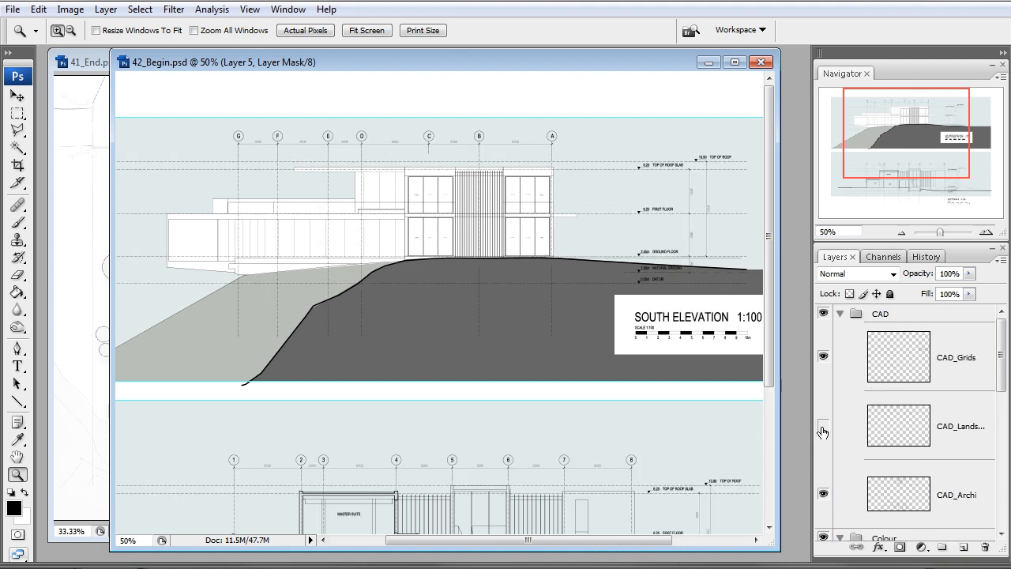
left_click(822, 430)
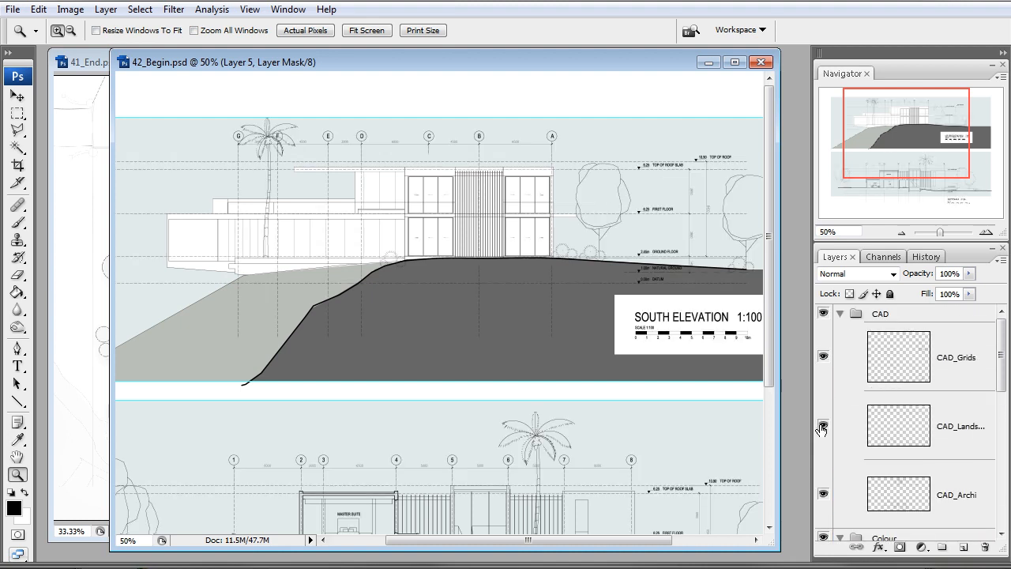
left_click(901, 231)
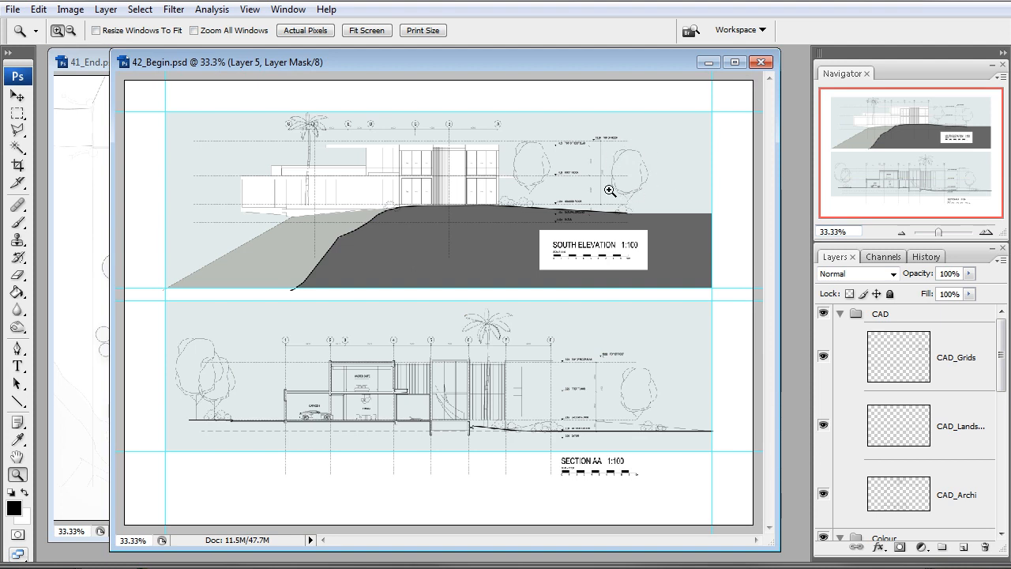
Step: Hide Layer 7, the white box behind the South Elevation title, and inspect the elevation up close
left_click_drag(999, 344, 1000, 414)
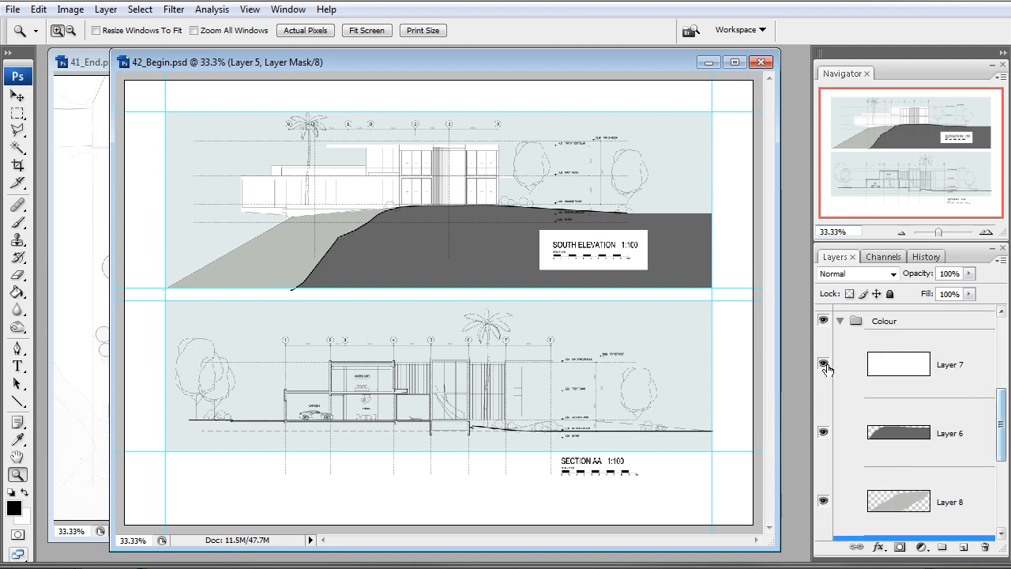
left_click(823, 364)
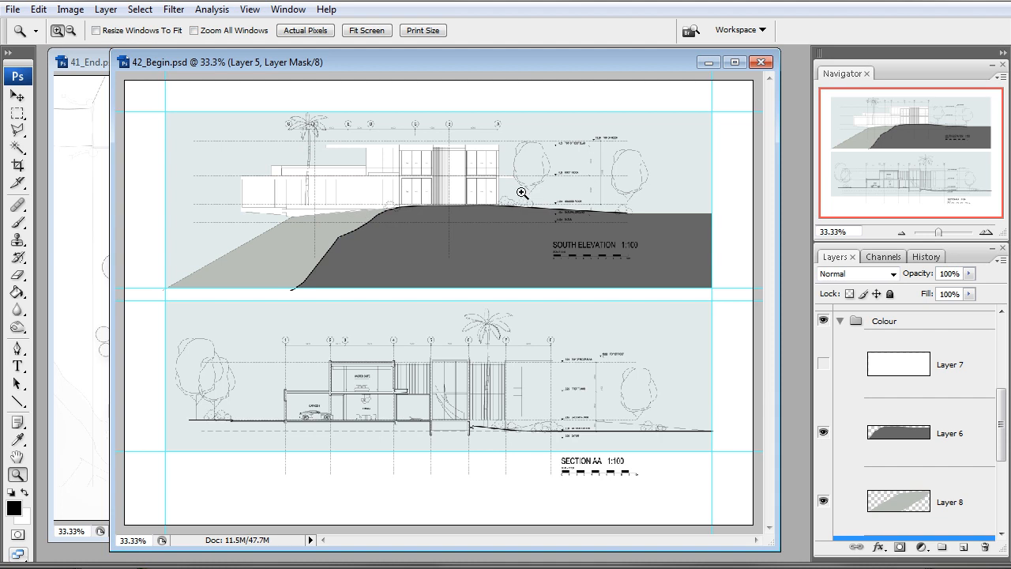
left_click(612, 174)
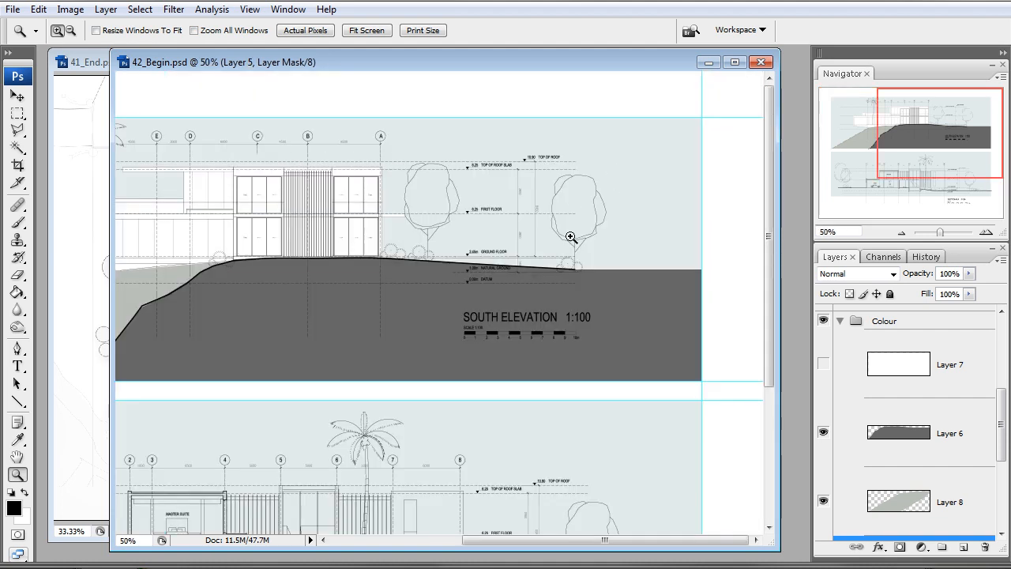
left_click(482, 244)
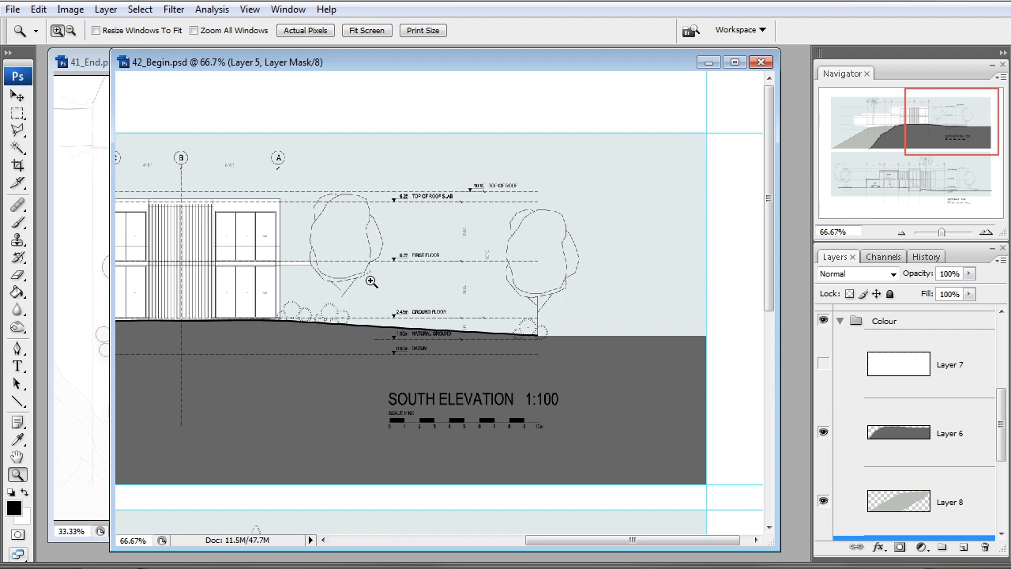
left_click_drag(950, 144, 921, 147)
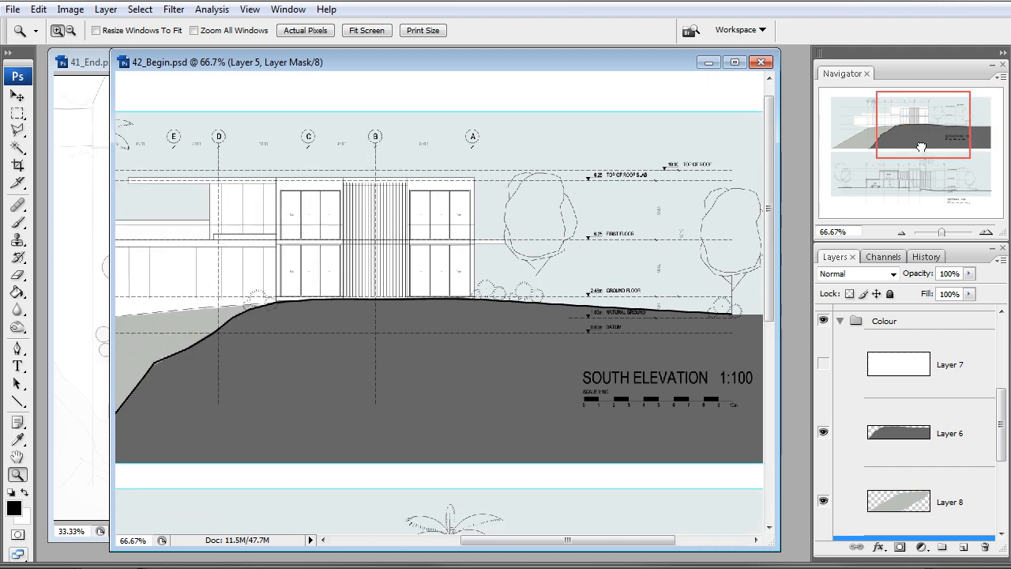
left_click(902, 233)
left_click(903, 233)
Step: Move the two document windows apart and compare the plan in 41_End.psd with the drawings in 42_Begin.psd
left_click_drag(160, 60, 207, 66)
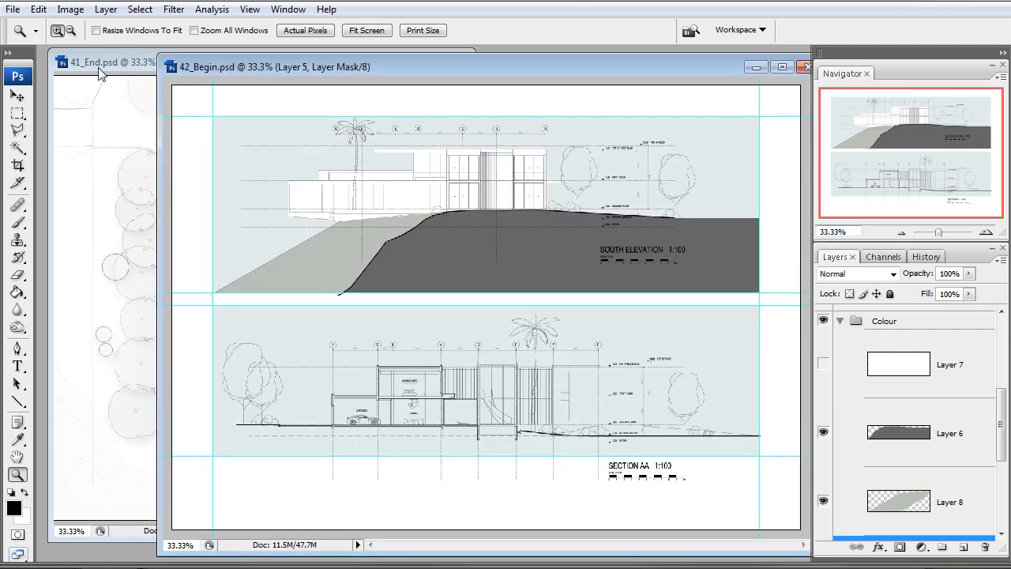
left_click(99, 66)
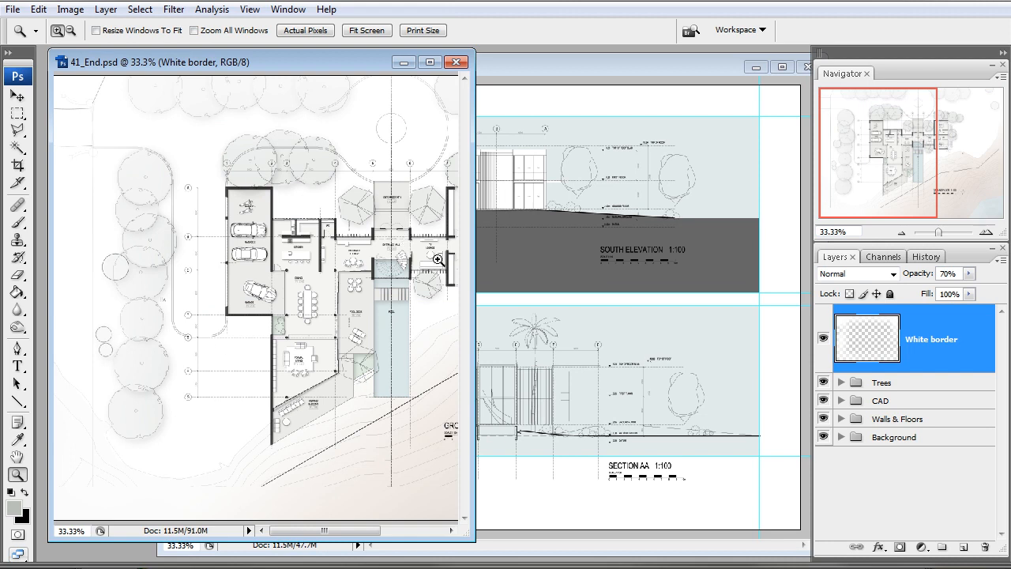
left_click_drag(353, 63, 291, 79)
left_click_drag(550, 71, 587, 103)
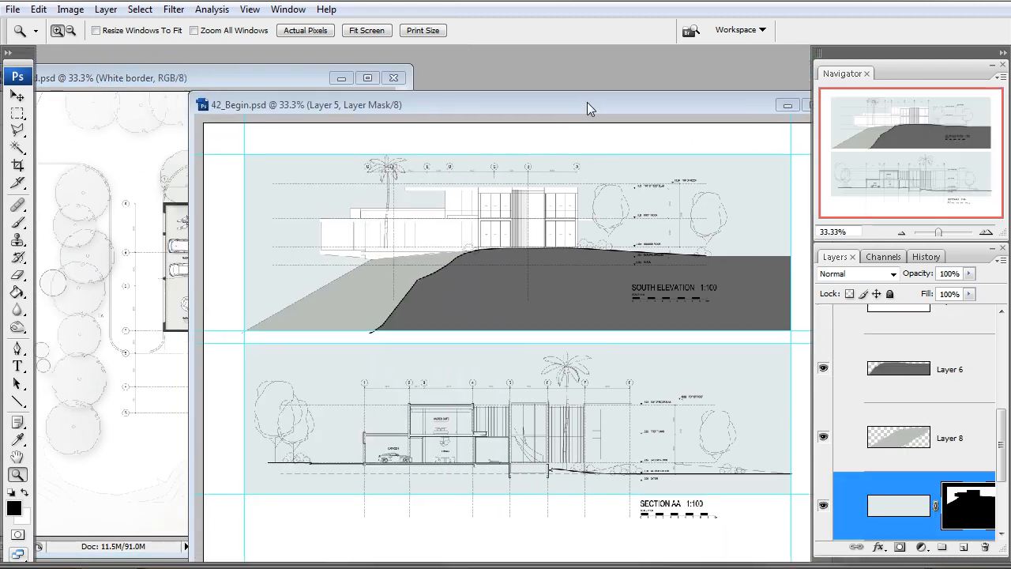
left_click(275, 79)
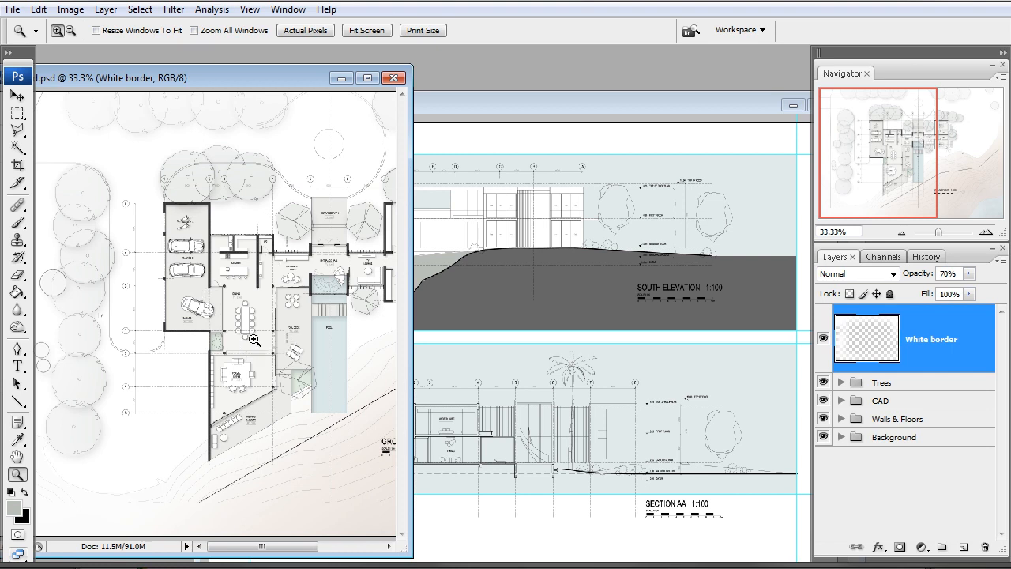
left_click(548, 111)
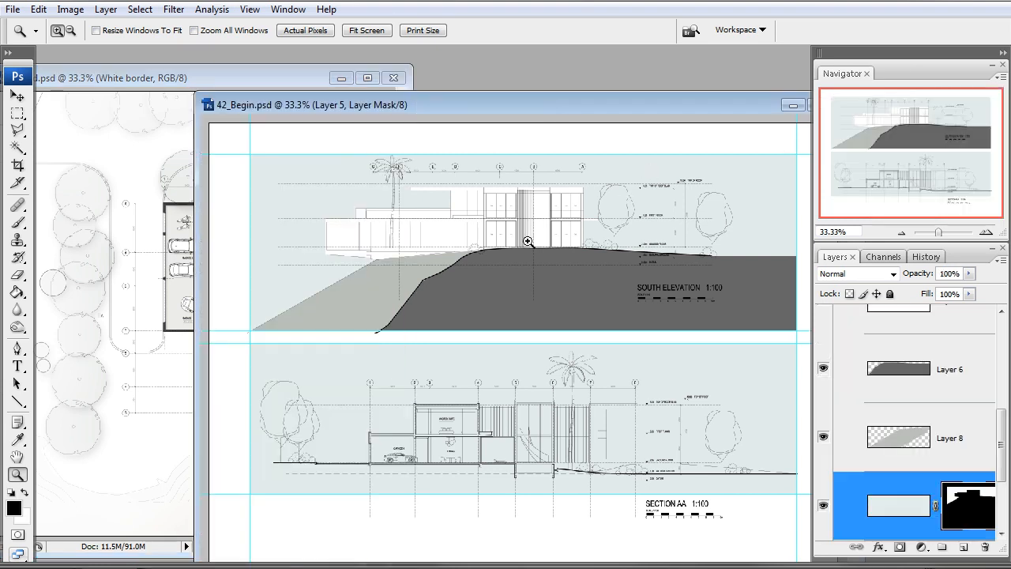
left_click(266, 77)
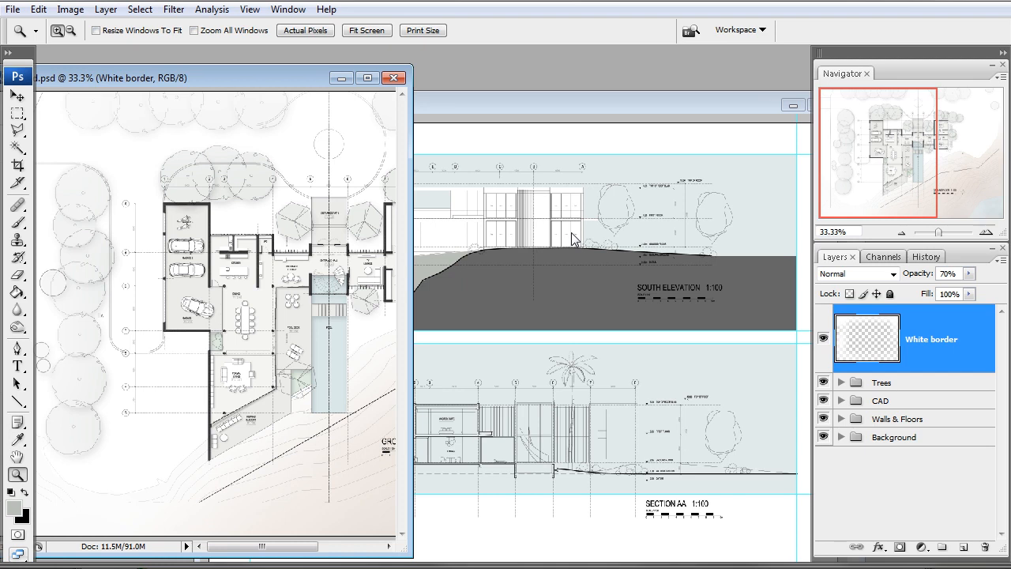
left_click(530, 100)
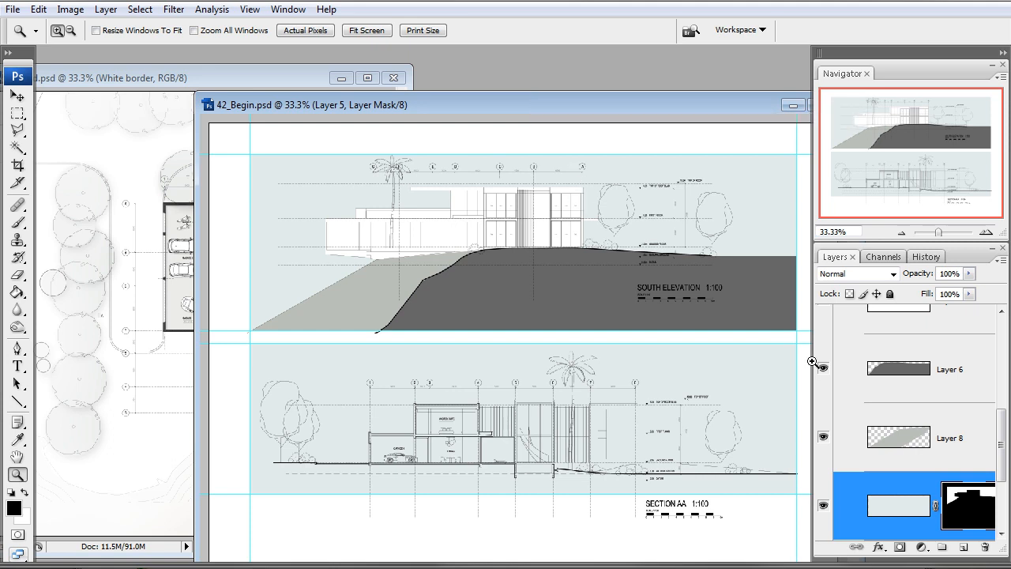
Step: Hide the CAD_Landscape and CAD_Grids line layers, leaving the CAD_Archi lines over both drawings
left_click(886, 506)
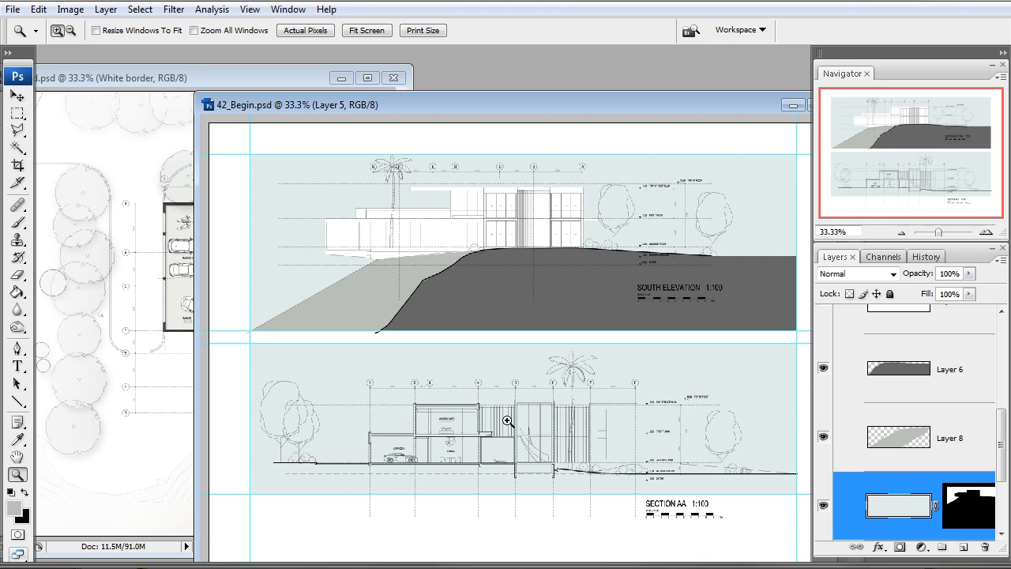
left_click(441, 448)
left_click(545, 394)
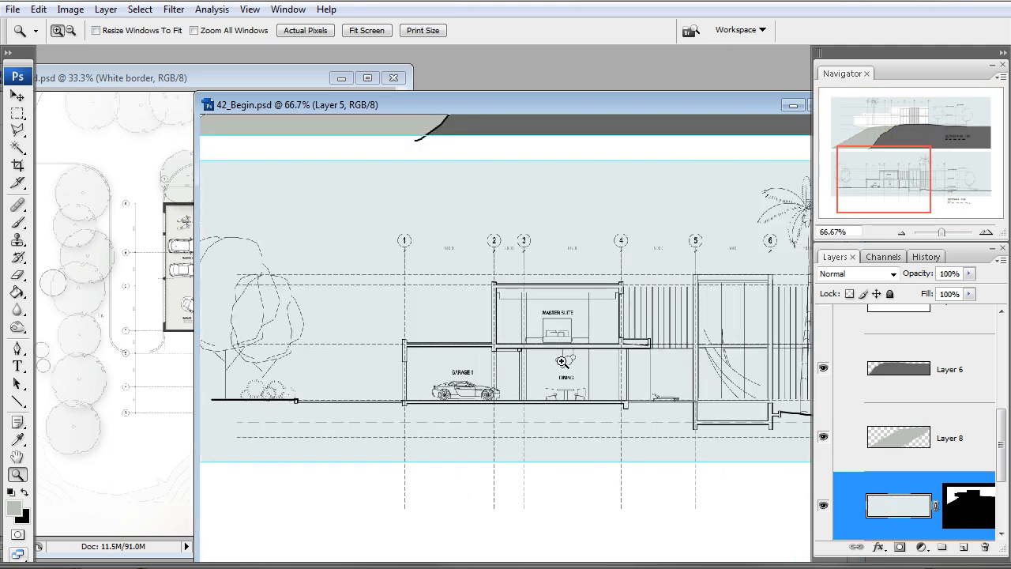
left_click(564, 362)
scroll(956, 390, "up", 3)
scroll(957, 390, "up", 3)
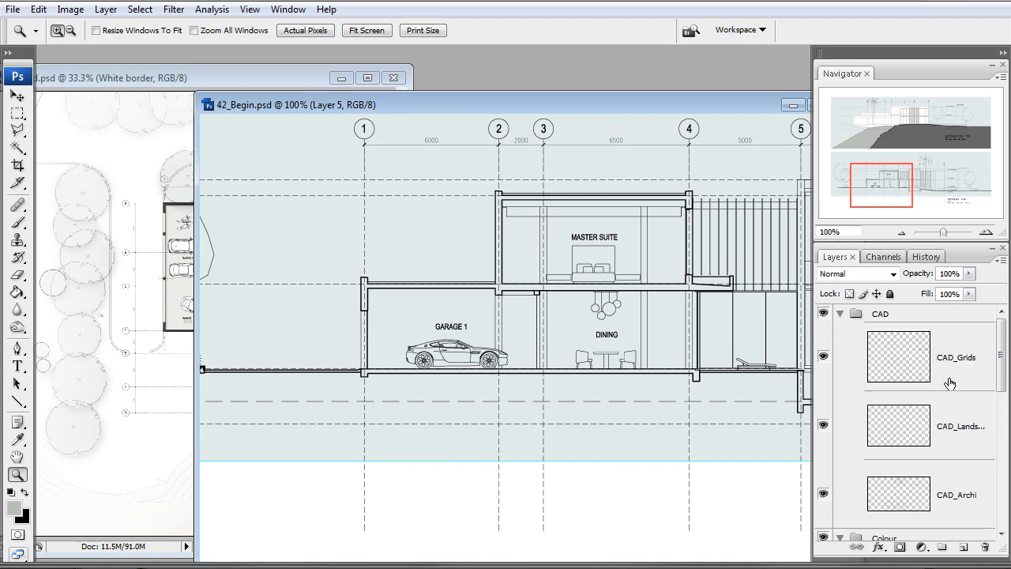
left_click(824, 429)
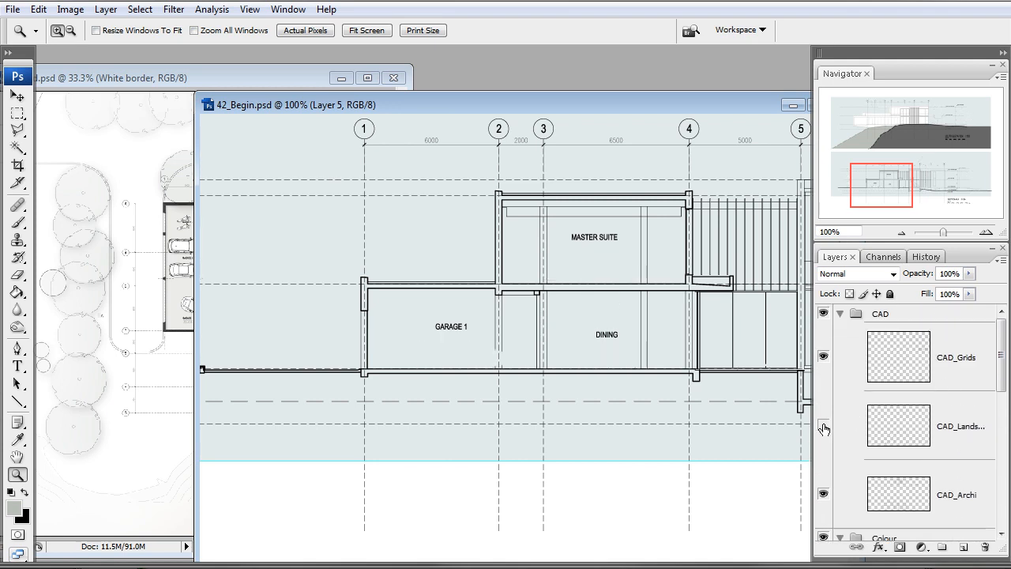
left_click(822, 357)
left_click(902, 233)
left_click(902, 233)
left_click(902, 233)
left_click(902, 233)
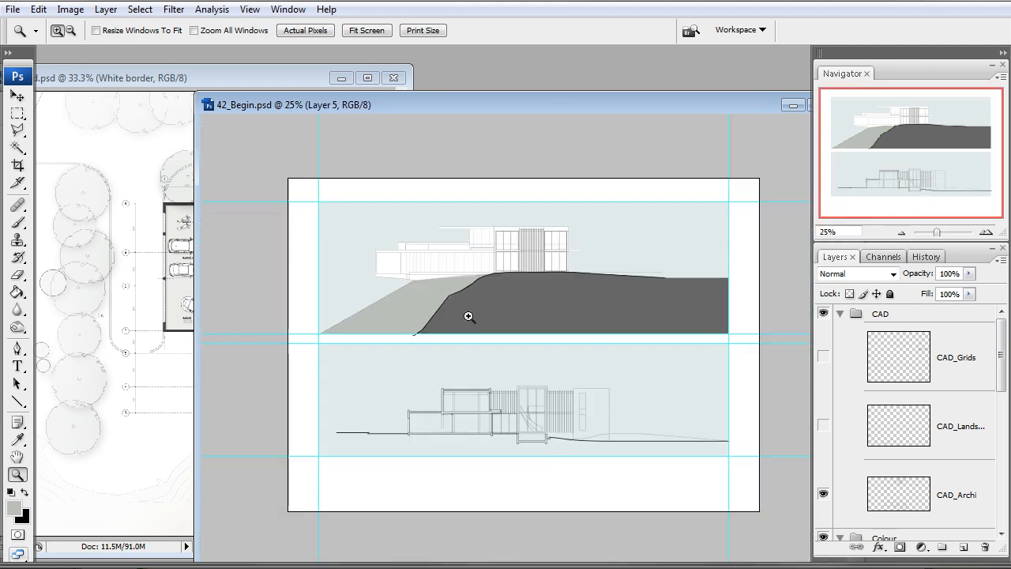
Step: Select the pale area around the Section AA building with the Magic Wand and add an inverted layer mask from it to Layer 5 copy
left_click(17, 148)
left_click(420, 377)
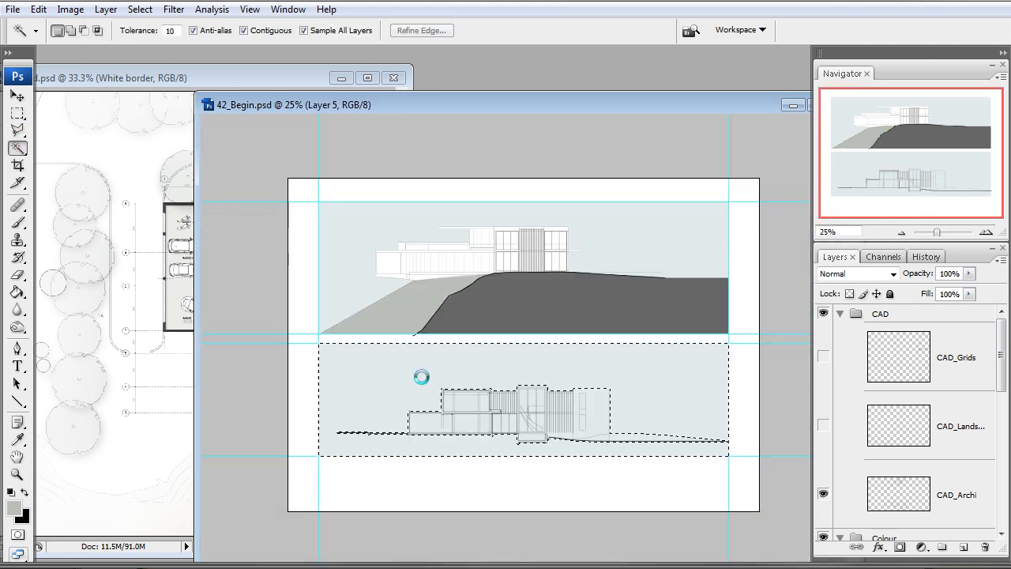
left_click(960, 442)
scroll(955, 454, "down", 5)
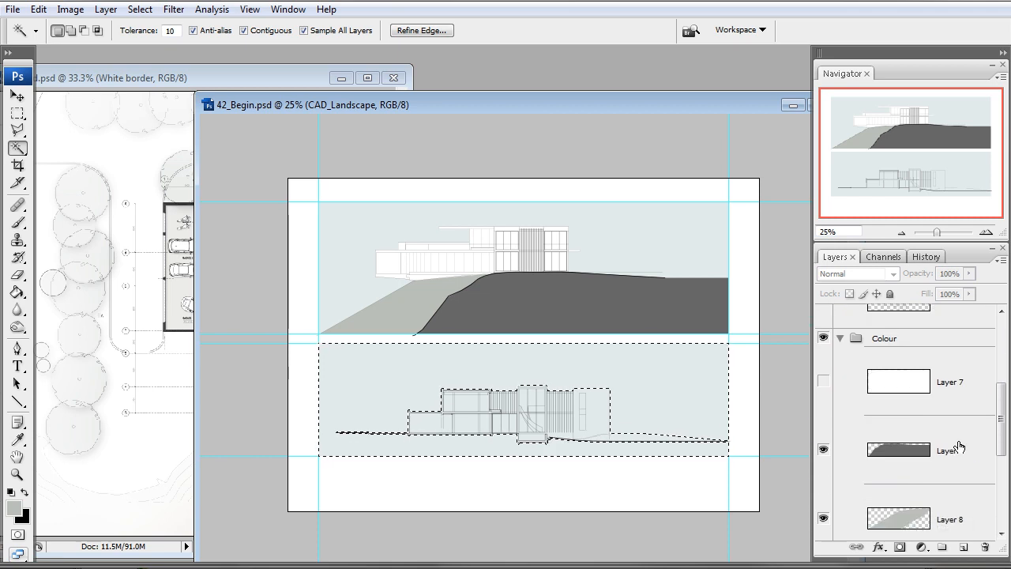
scroll(952, 462, "down", 1)
left_click(944, 446)
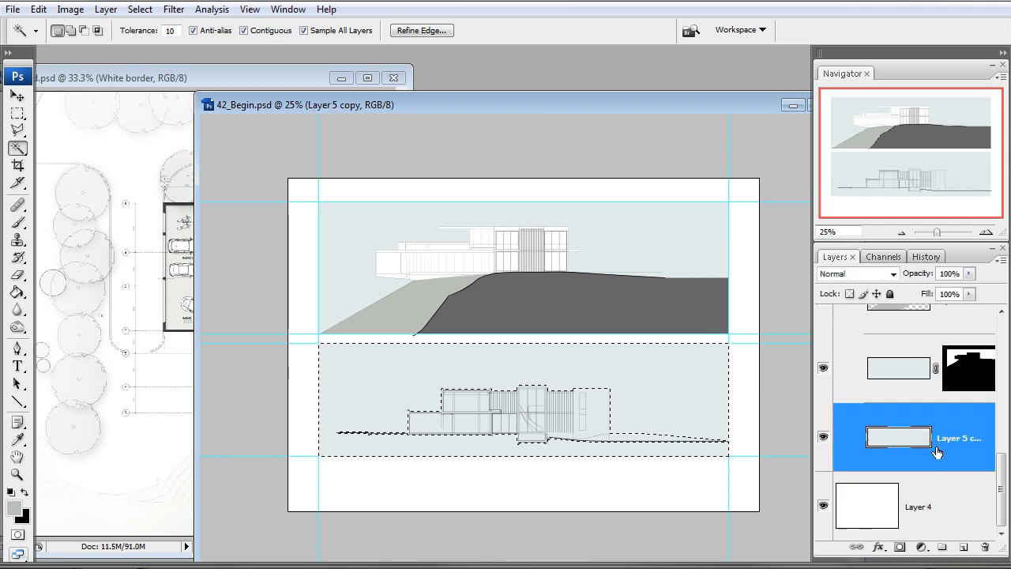
left_click(900, 547)
key("ctrl+i")
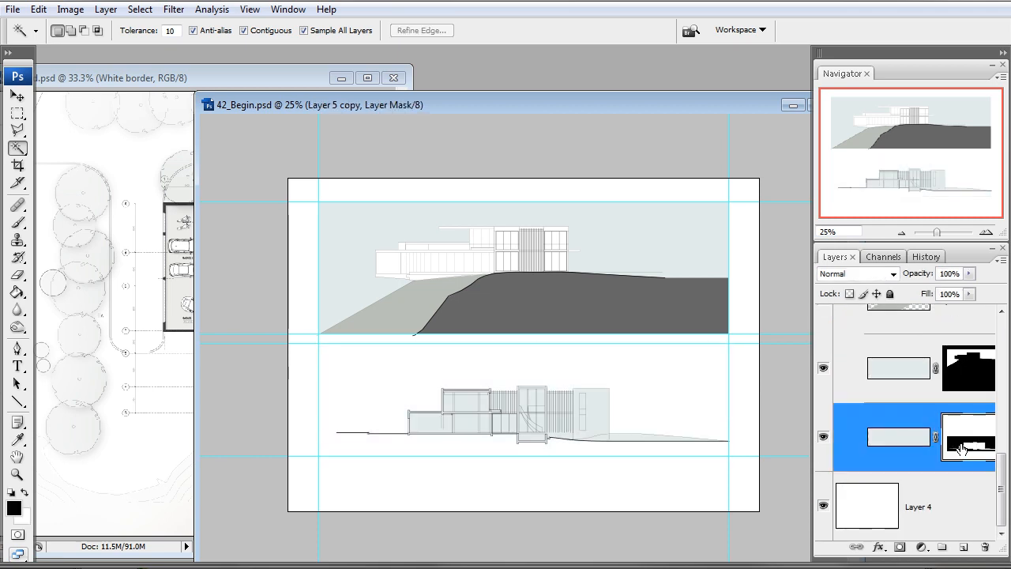
key("ctrl+i")
Step: Make the CAD_Grids and CAD_Landscape layers visible again and check the masked Section AA up close
key("z")
left_click(477, 415)
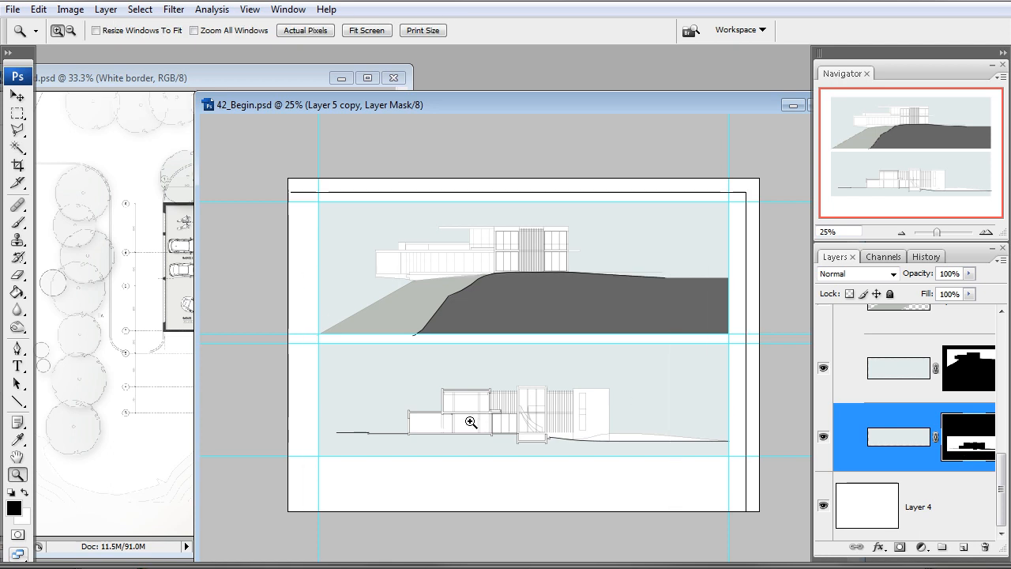
left_click(466, 433)
left_click(466, 433)
left_click_drag(1001, 494, 1003, 343)
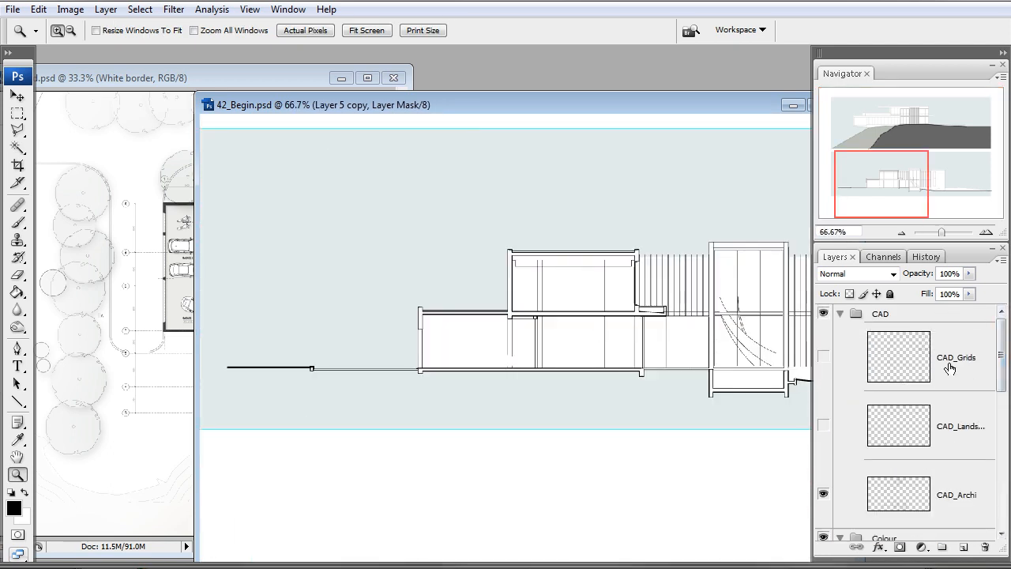
left_click(823, 357)
left_click(823, 425)
left_click_drag(898, 183, 970, 181)
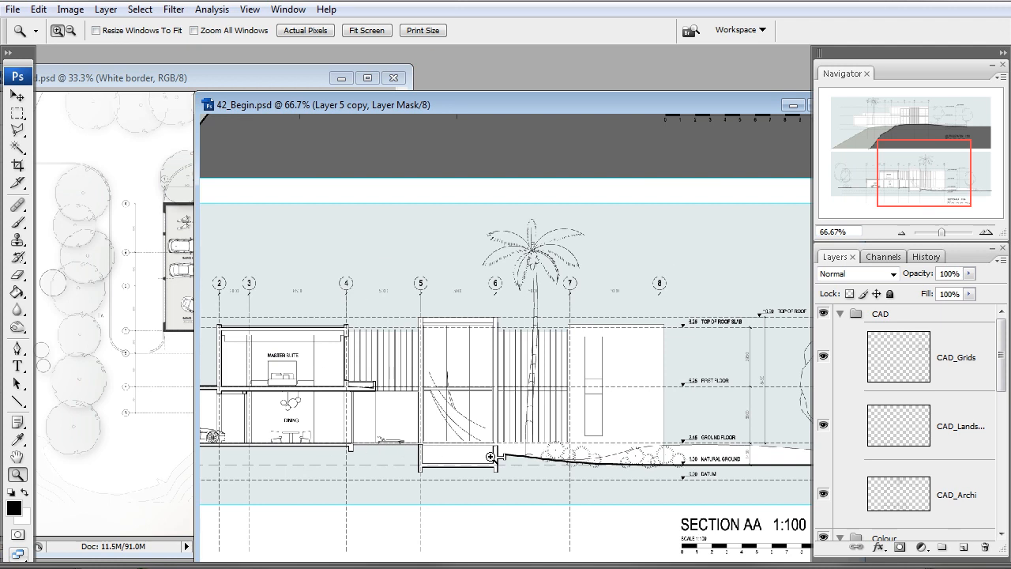
left_click_drag(919, 187, 914, 184)
Step: Outline a Polygonal Lasso selection over the background building parts from grid 4 along the ground line to the Section AA panel's far edge
left_click(17, 131)
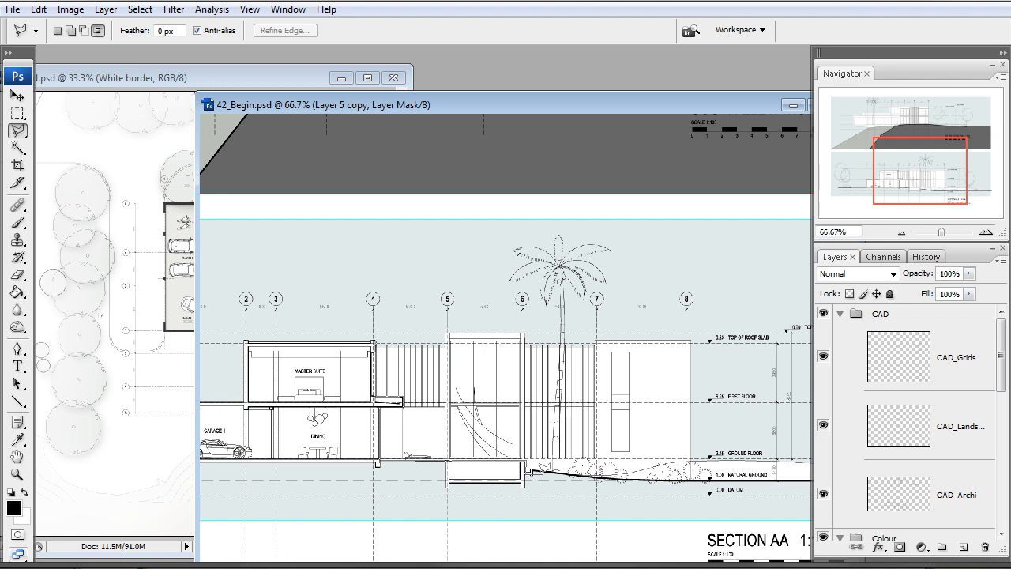
left_click(700, 480)
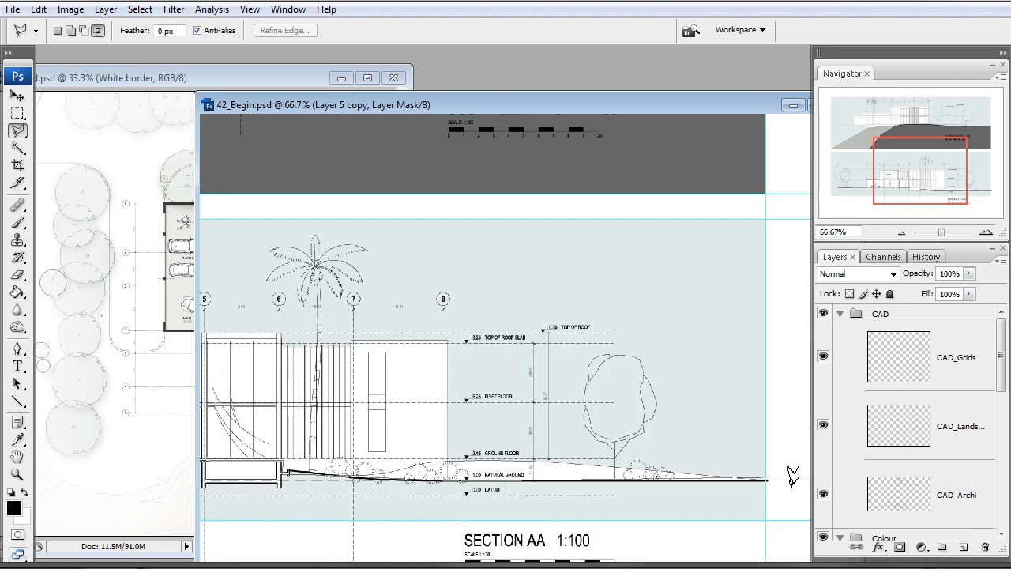
left_click(766, 481)
left_click(624, 302)
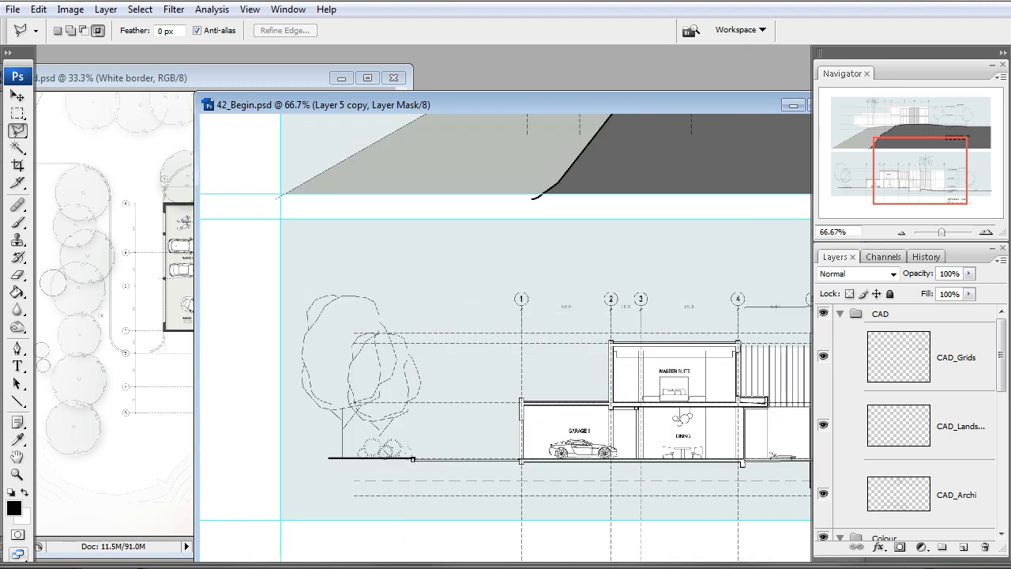
double_click(748, 317)
Step: Add a new layer above Layer 5 copy and fill the selection with the pale sky colour using the Paint Bucket
left_click_drag(879, 181, 931, 183)
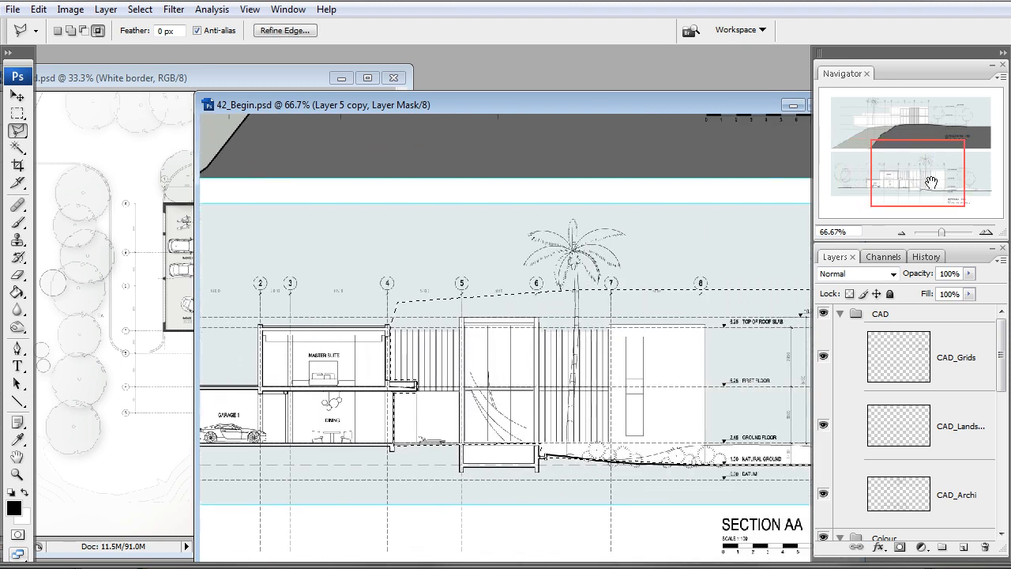
left_click_drag(1002, 371, 1002, 489)
left_click(921, 472)
left_click(918, 471)
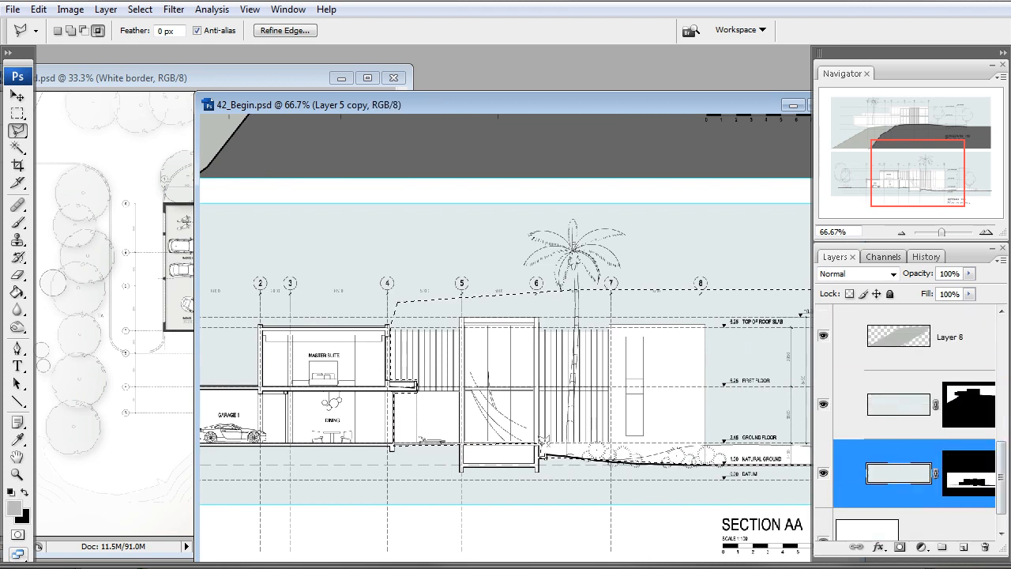
left_click(17, 292)
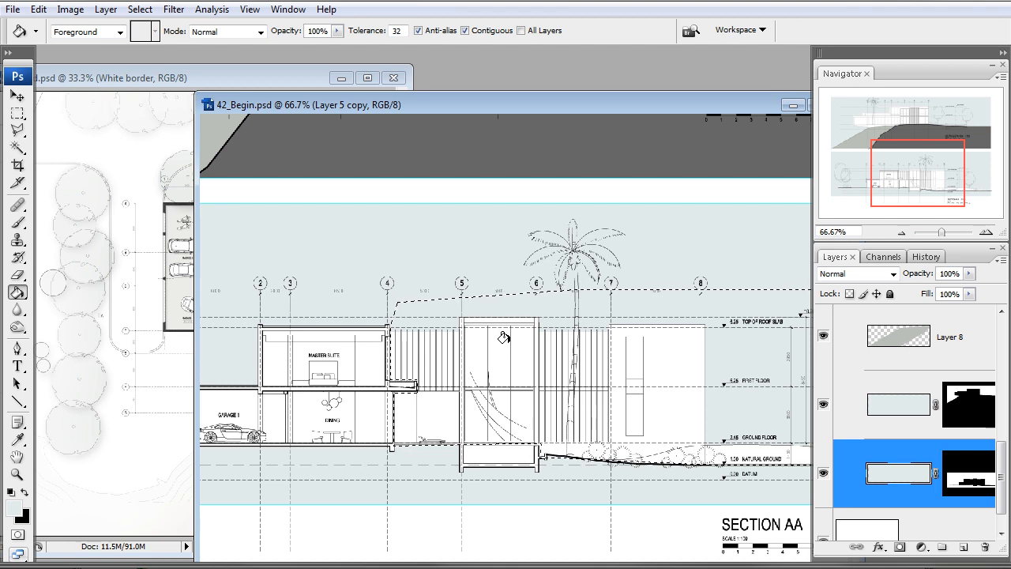
left_click(962, 547)
left_click(542, 347)
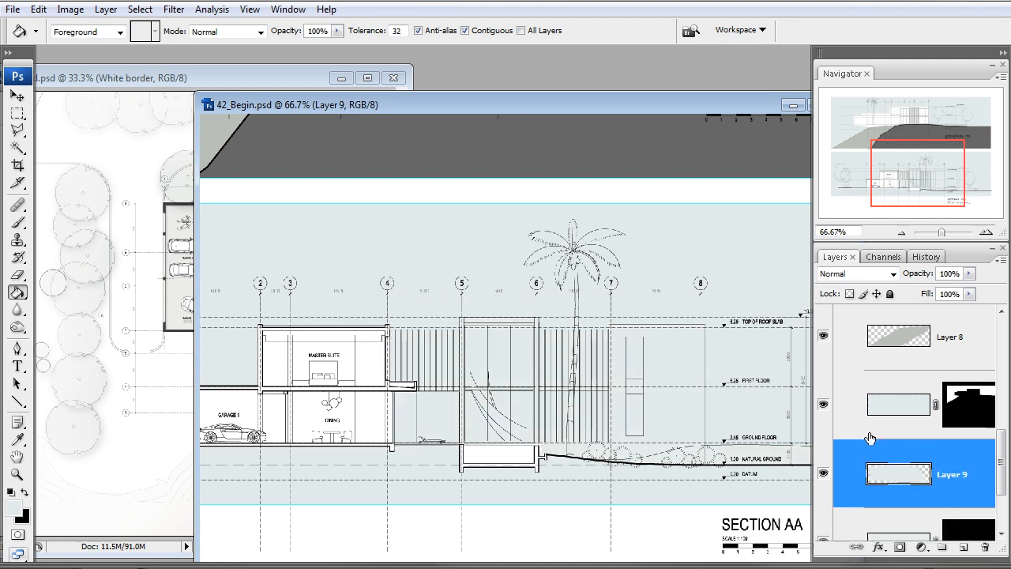
Step: Lower the opacity of Layer 9, the pale fill over the background building parts, to 29%
left_click(969, 273)
left_click_drag(969, 290, 929, 290)
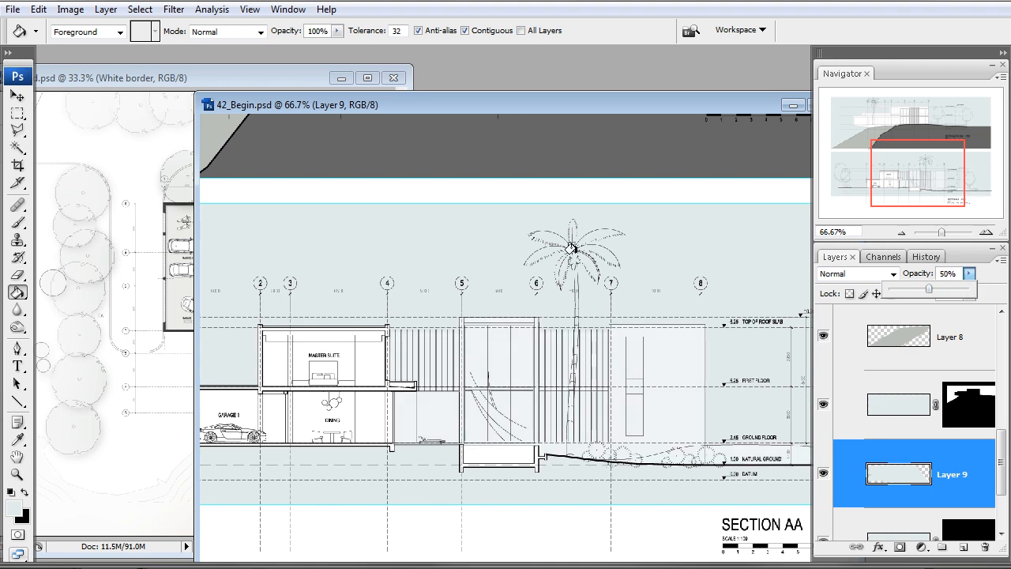
left_click_drag(929, 192, 919, 192)
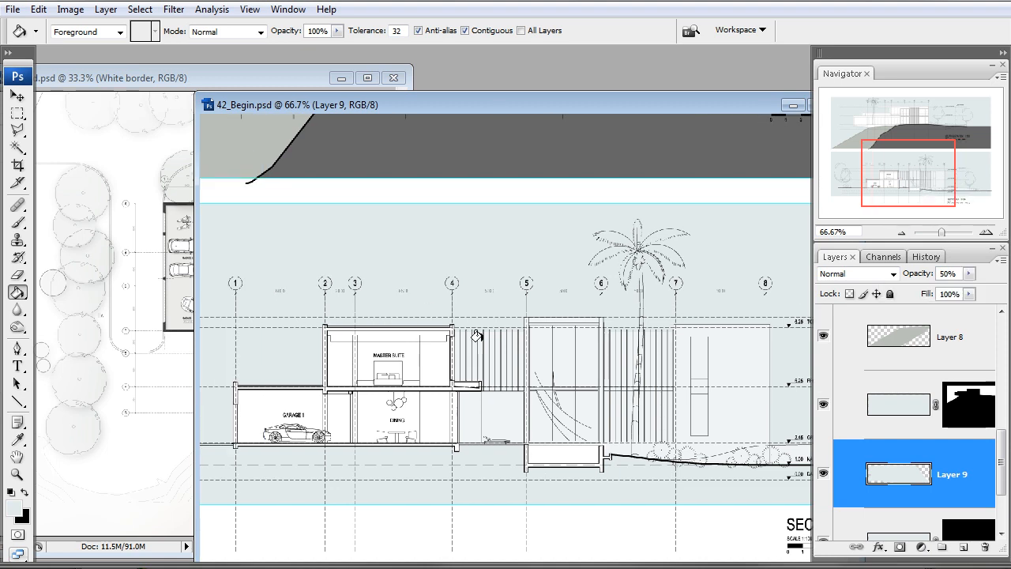
left_click_drag(967, 278, 940, 291)
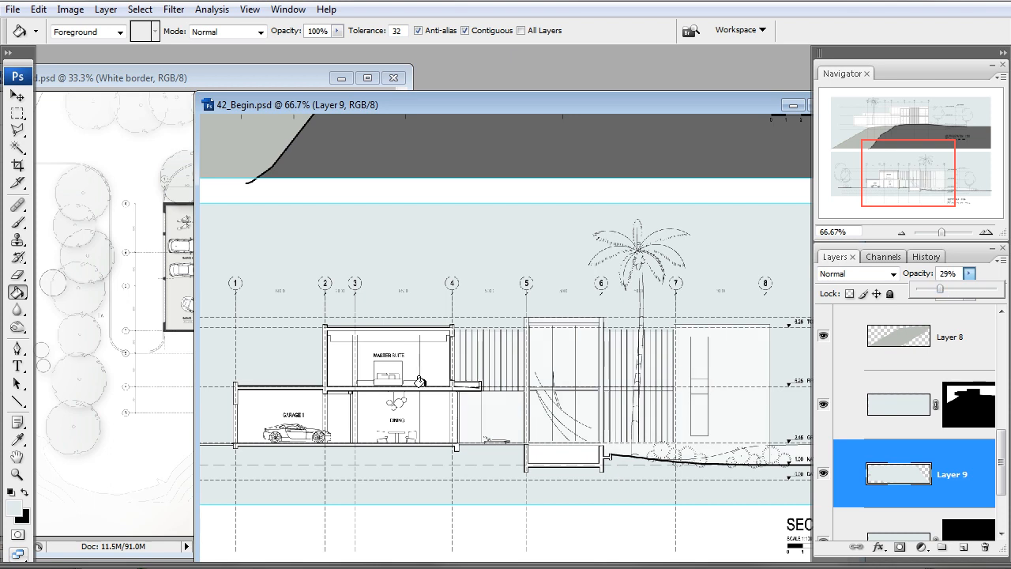
Step: Compare the cut walls and fills in Section AA with the plan around the entrance lounge in 41_End.psd, and review both drawings at 25%
left_click(903, 233)
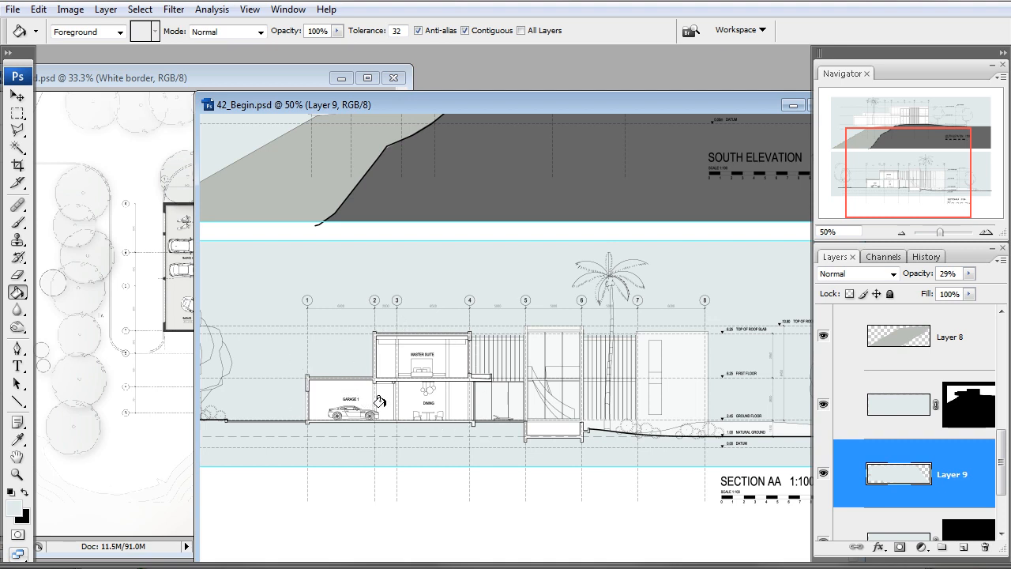
key("z")
left_click(402, 399)
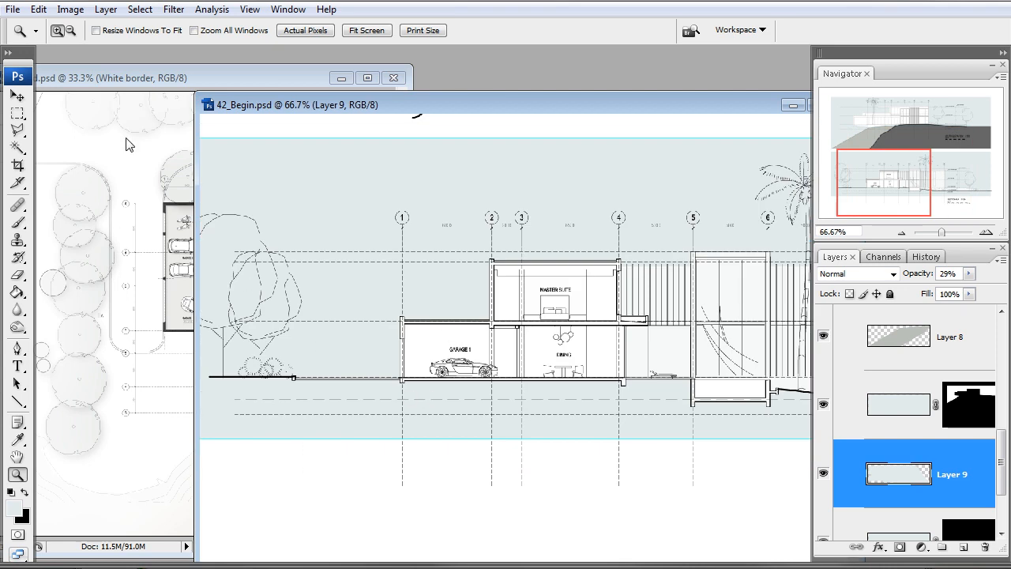
left_click(141, 80)
left_click_drag(252, 248, 289, 305)
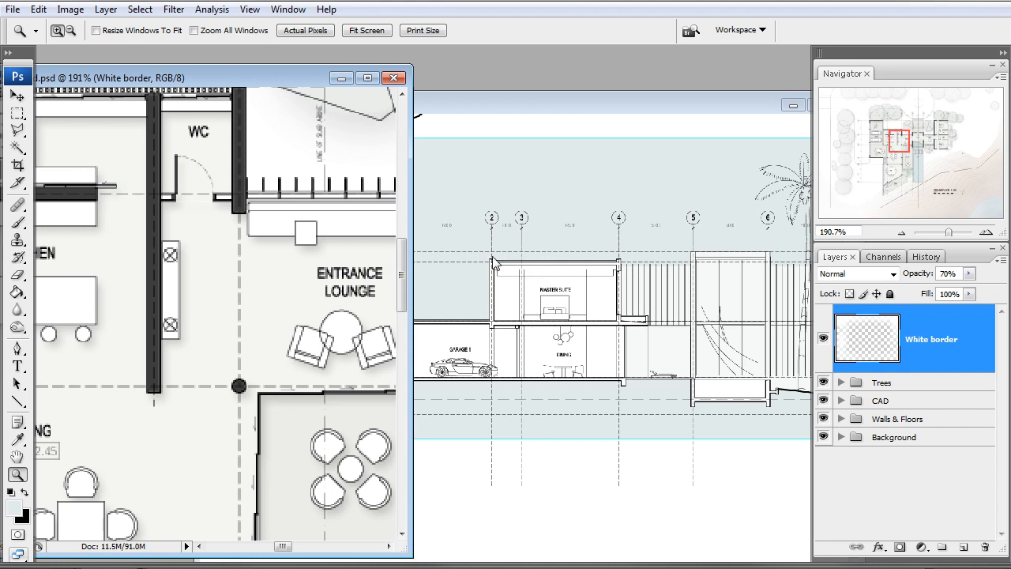
left_click(507, 101)
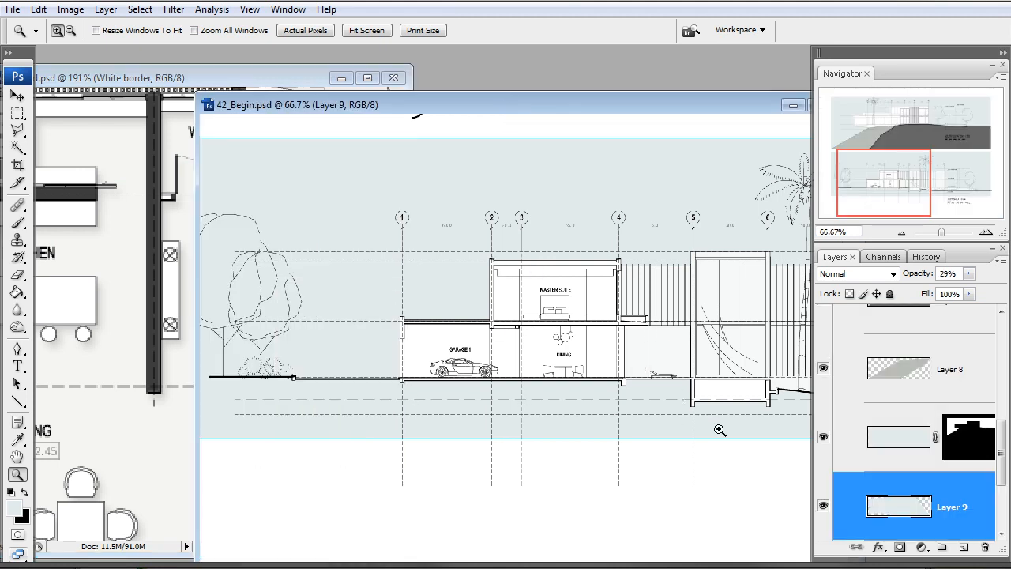
left_click_drag(602, 115, 577, 125)
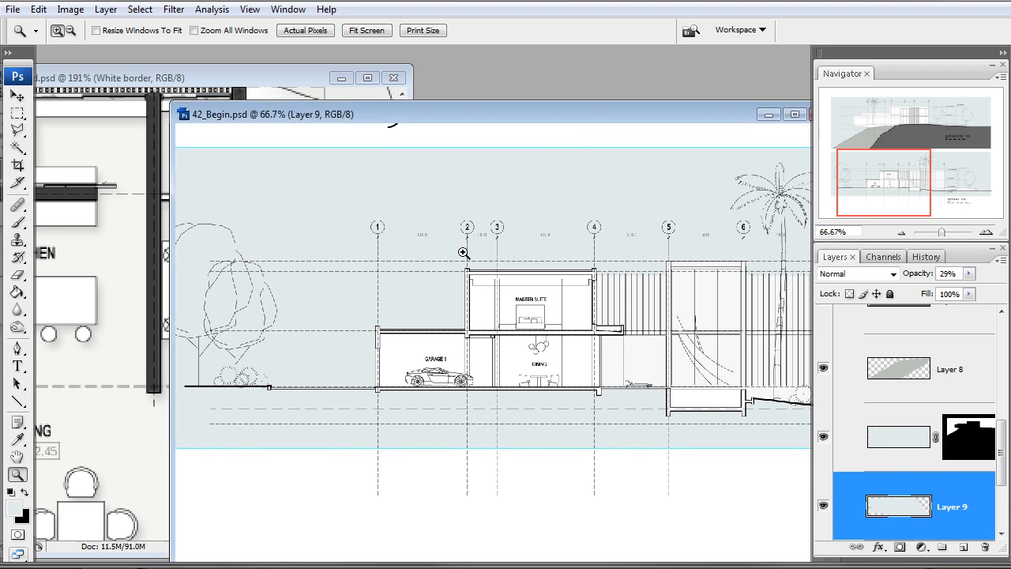
left_click(902, 232)
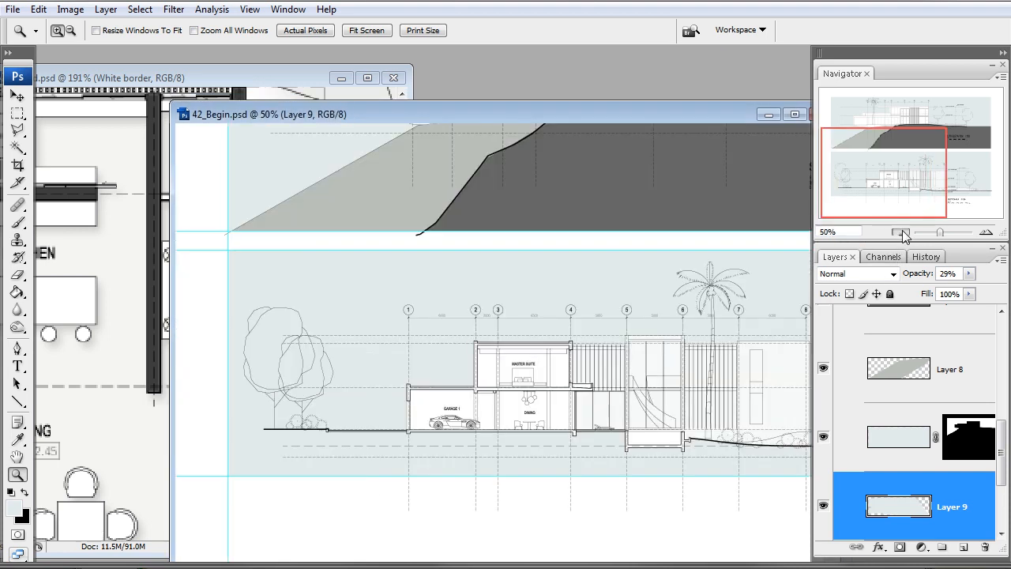
left_click(902, 232)
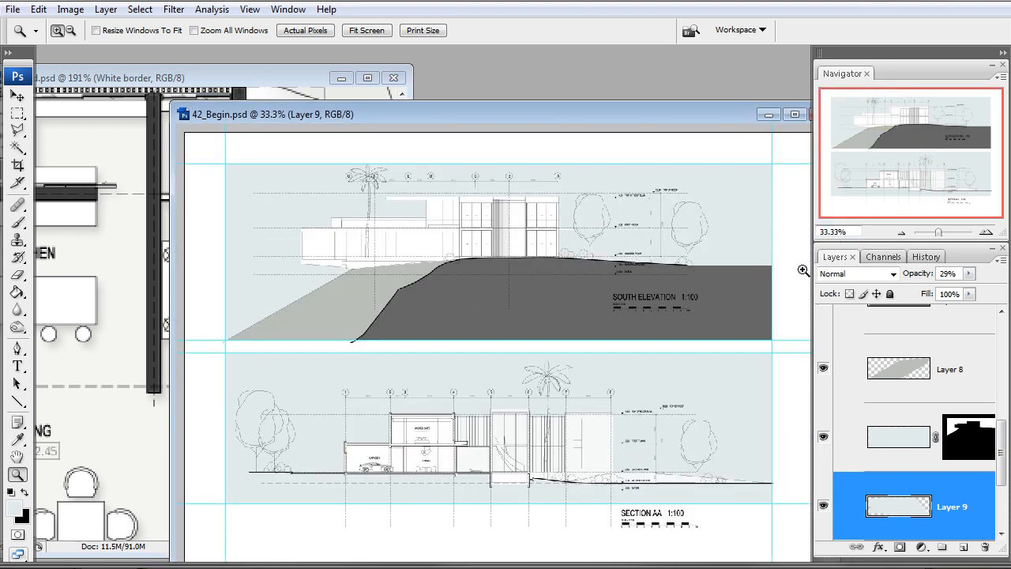
left_click(902, 232)
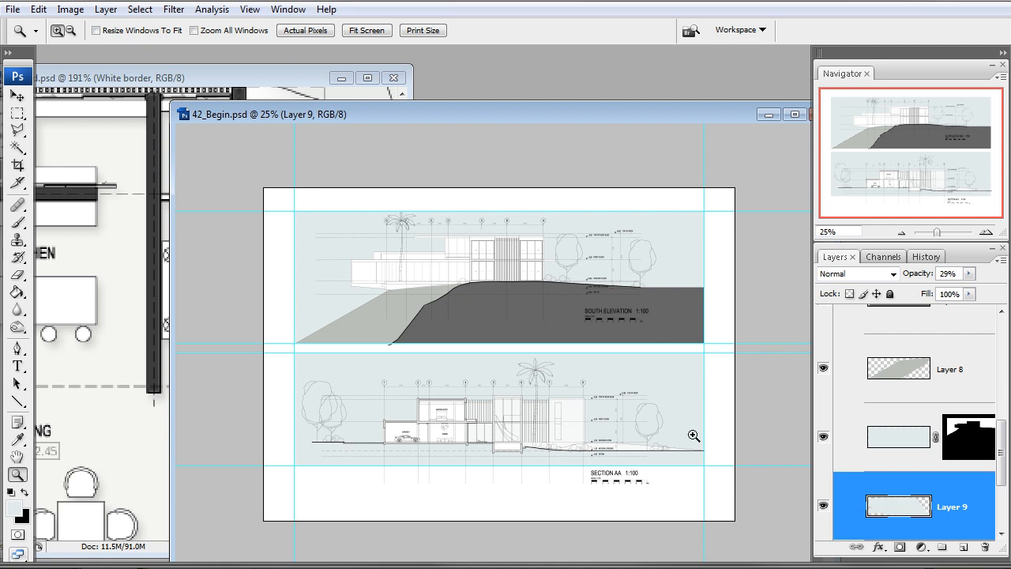
left_click(155, 98)
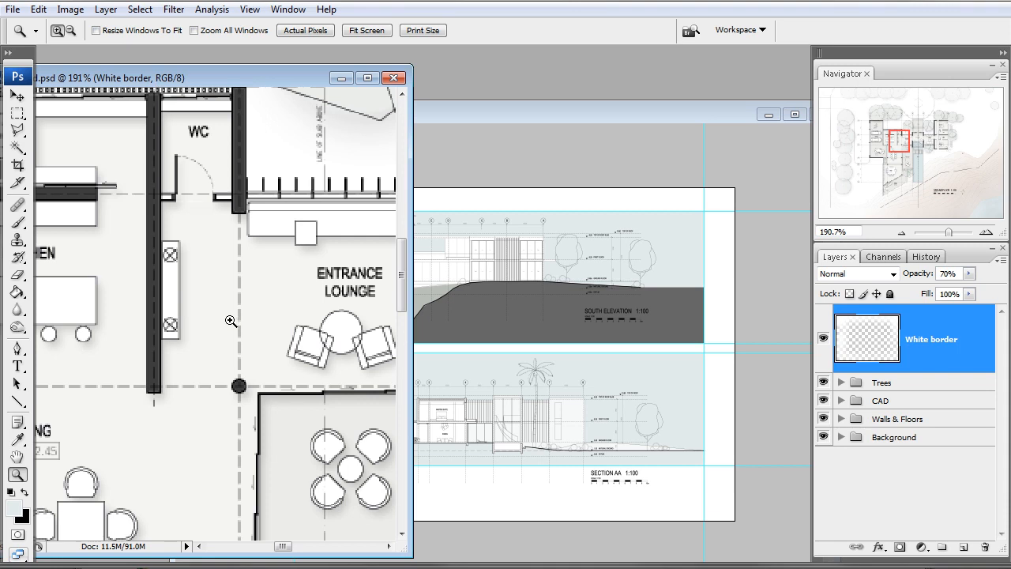
left_click(483, 118)
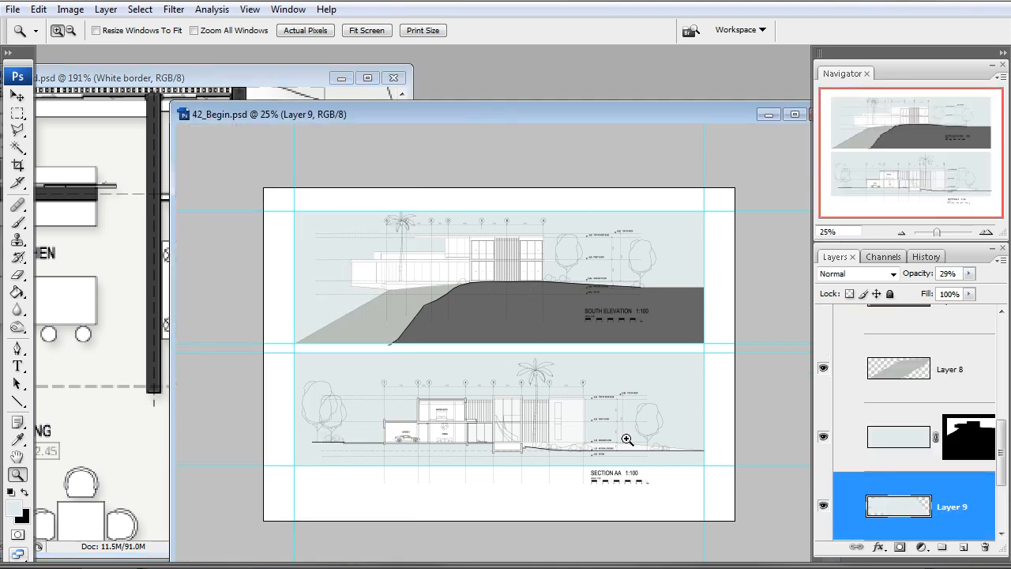